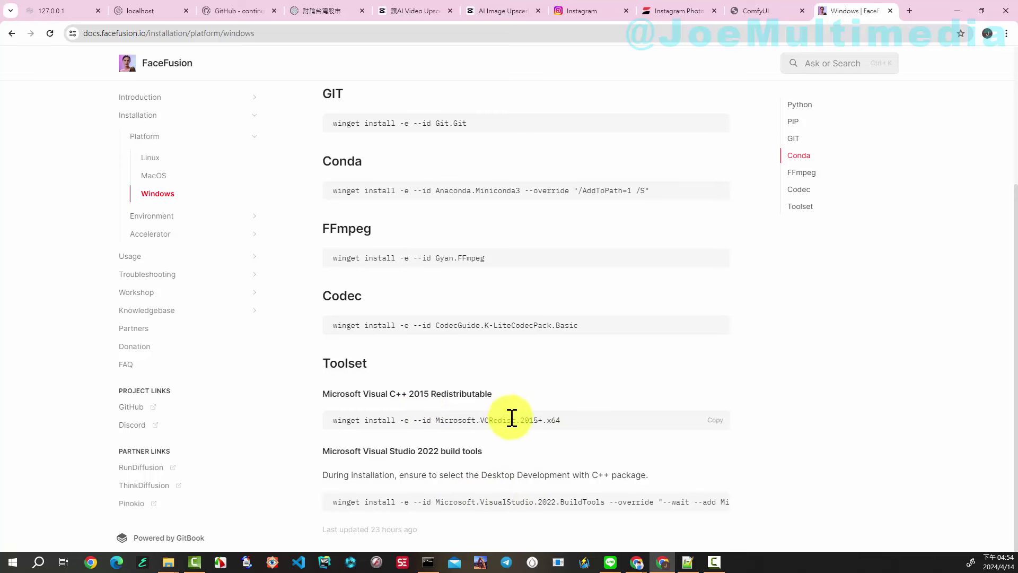
# - Install Miniconda in the Command Prompt with winget install -e --id Anaconda.Miniconda3 --override "/AddToPath=1 /S", agreeing to the source terms
pyautogui.scroll(3, 591, 402)
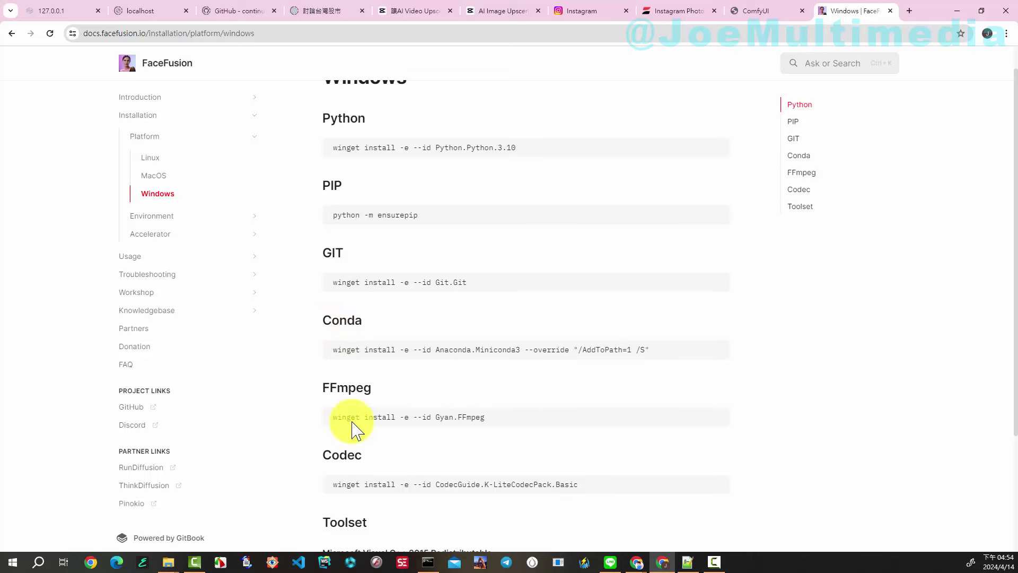
pyautogui.click(430, 569)
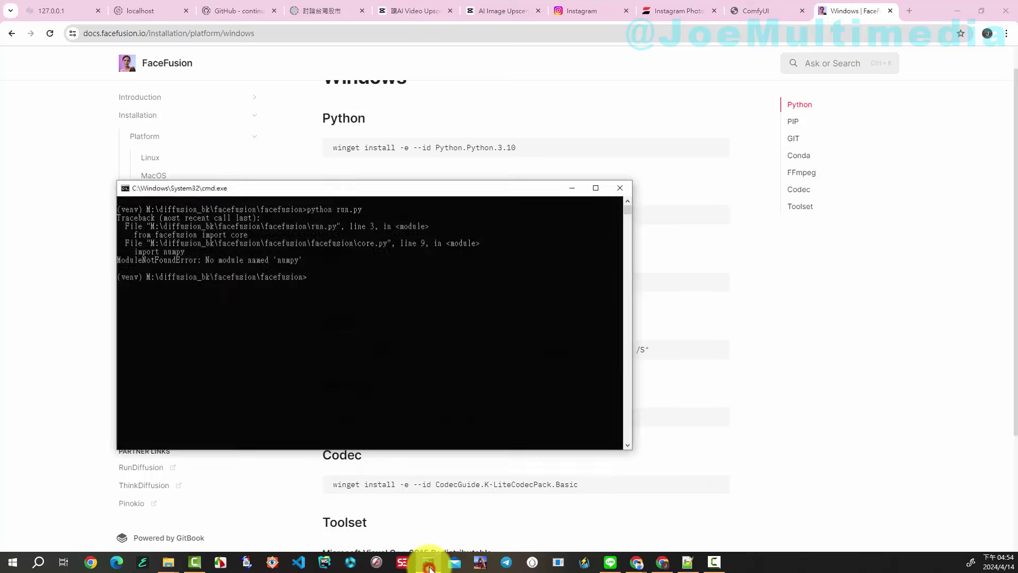
pyautogui.rightClick(308, 289)
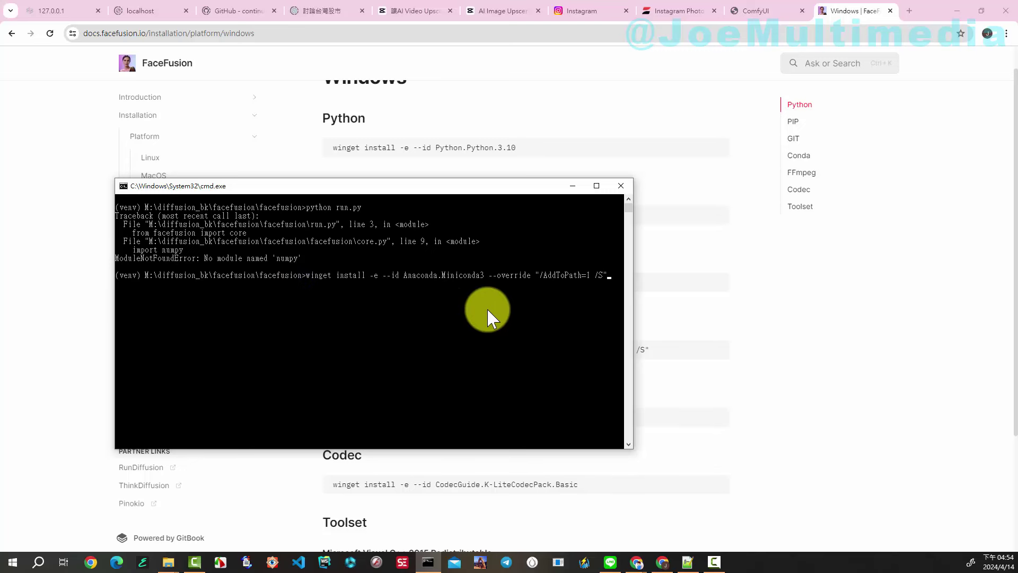
pyautogui.press('Return')
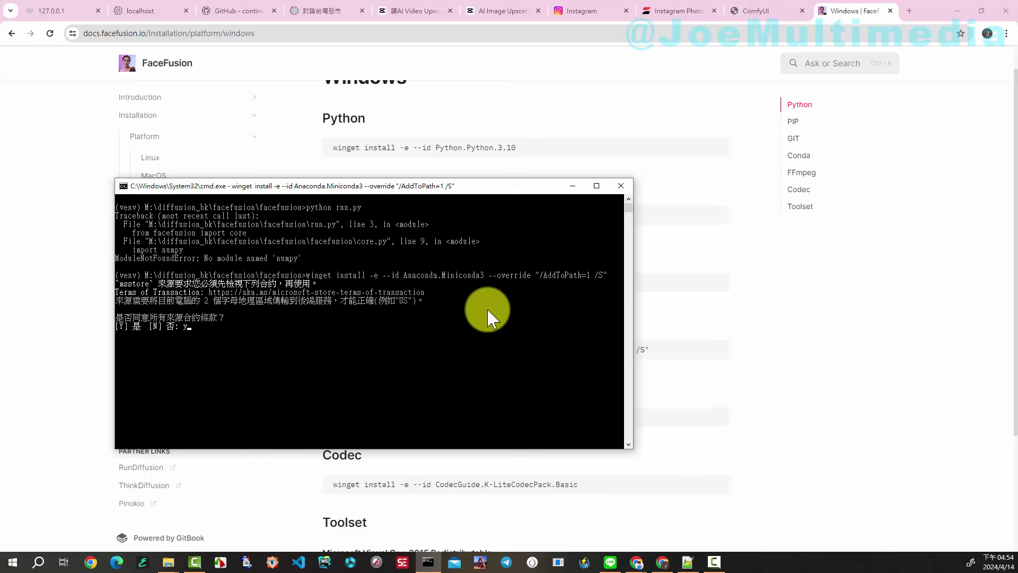
pyautogui.press('Return')
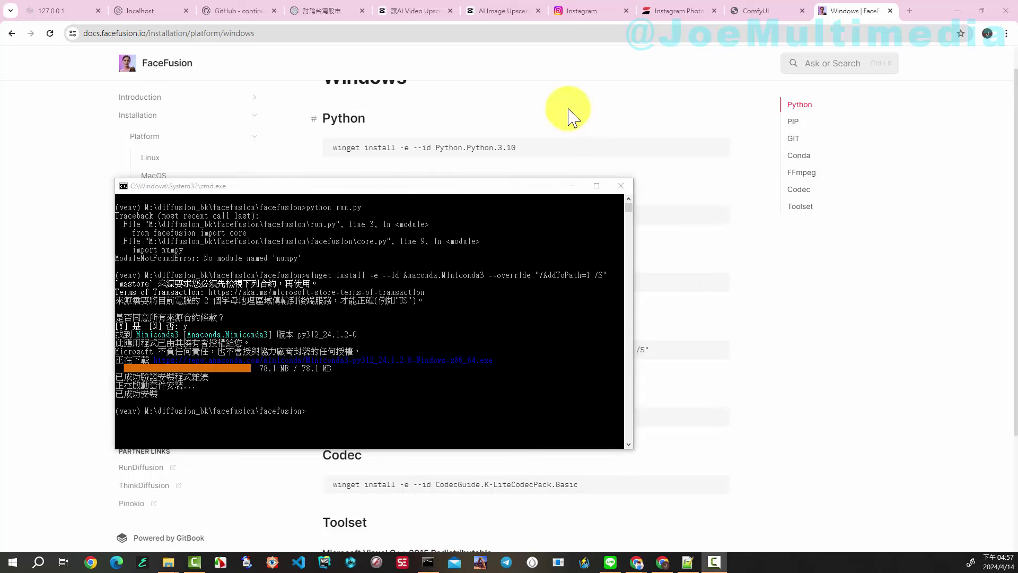
# - Copy the Codec command from the FaceFusion docs and run winget install -e --id CodecGuide.K-LiteCodecPack.Basic in the Command Prompt
pyautogui.click(567, 114)
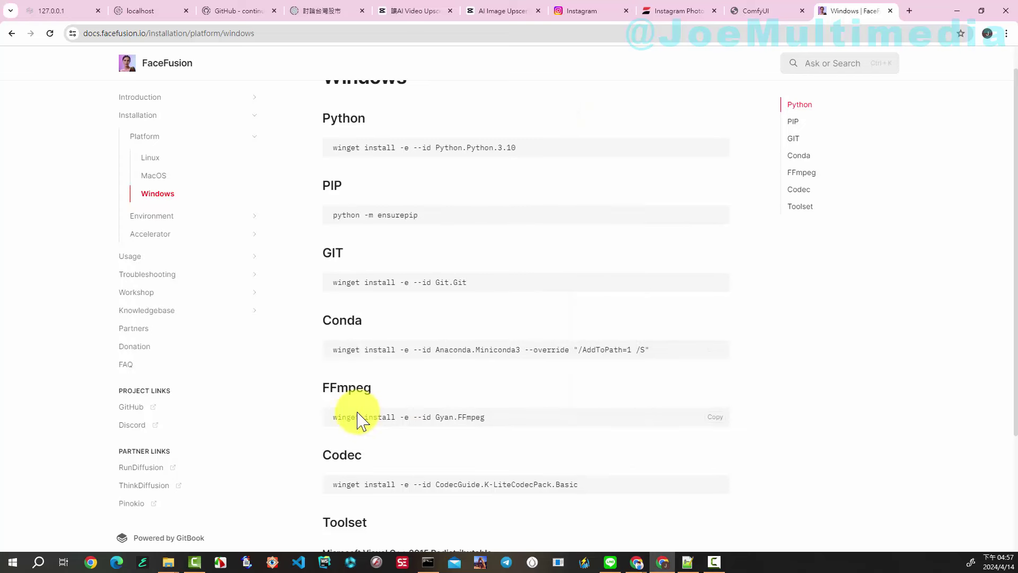
pyautogui.scroll(-1, 367, 484)
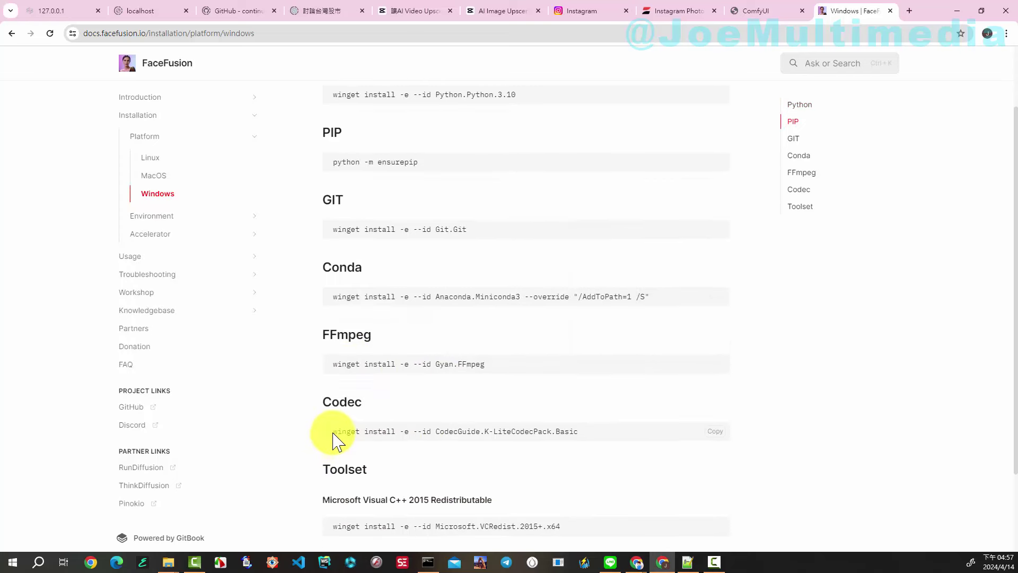
pyautogui.moveTo(333, 431); pyautogui.dragTo(574, 432)
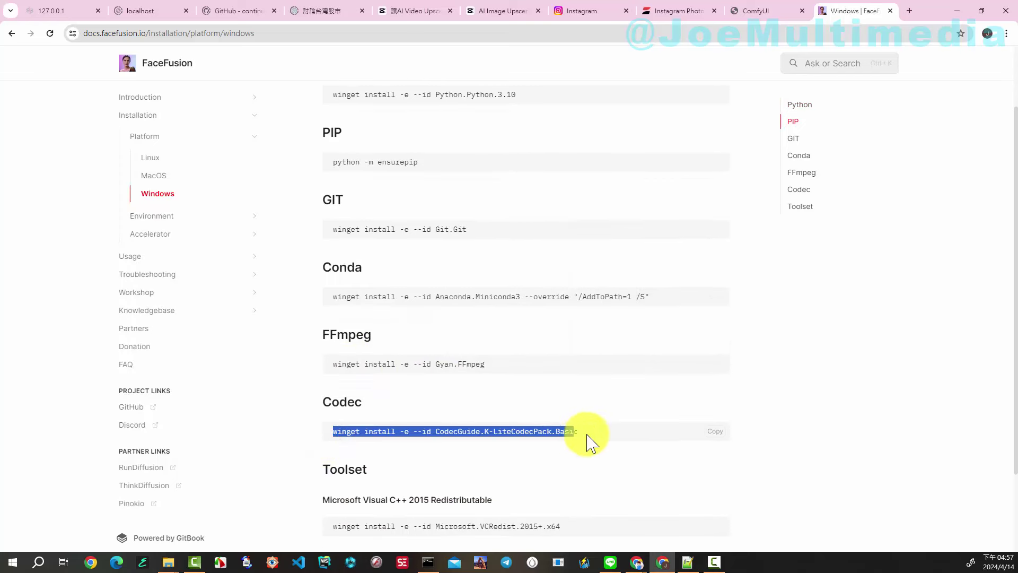
pyautogui.click(717, 432)
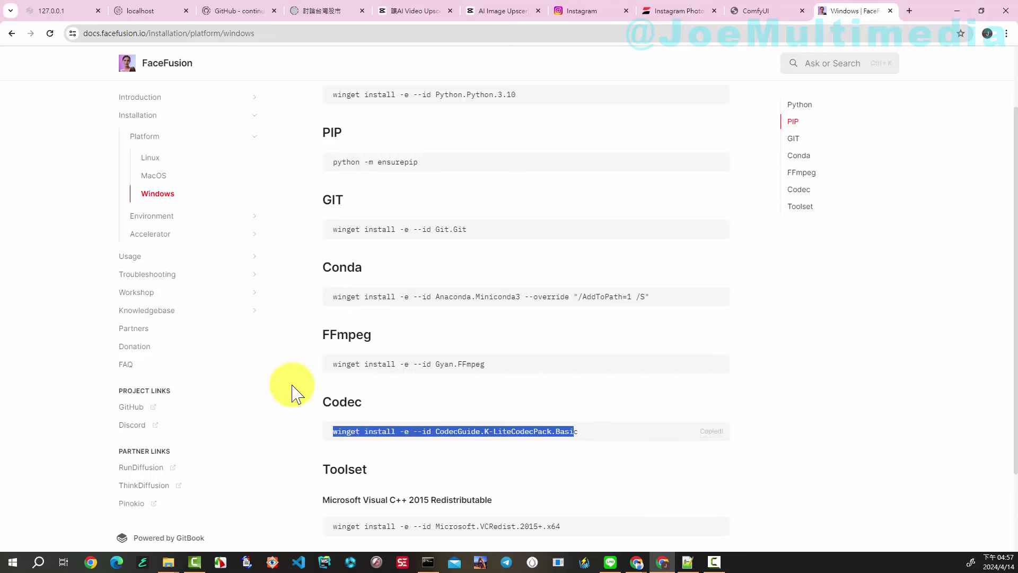
pyautogui.click(428, 562)
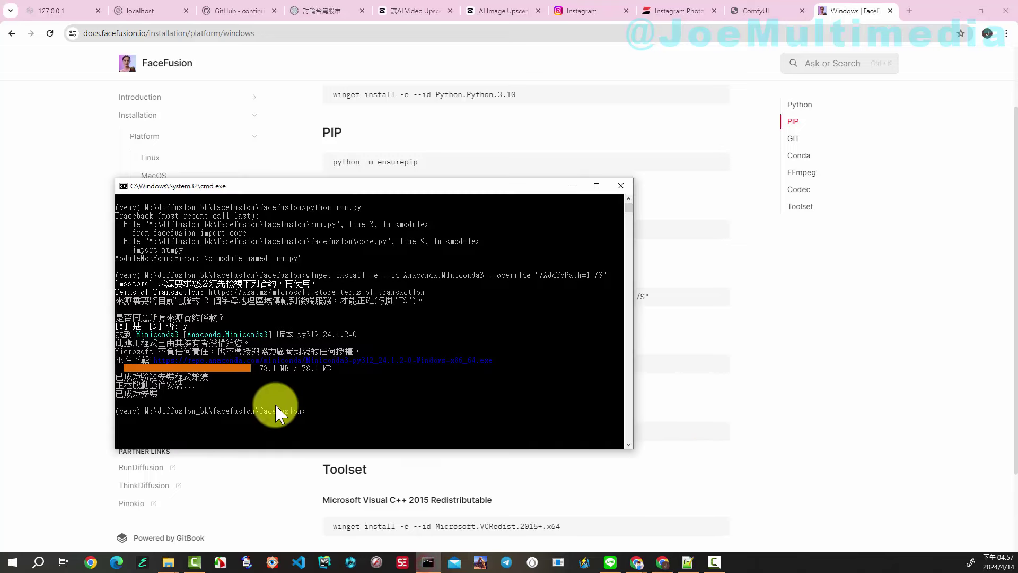
pyautogui.rightClick(307, 417)
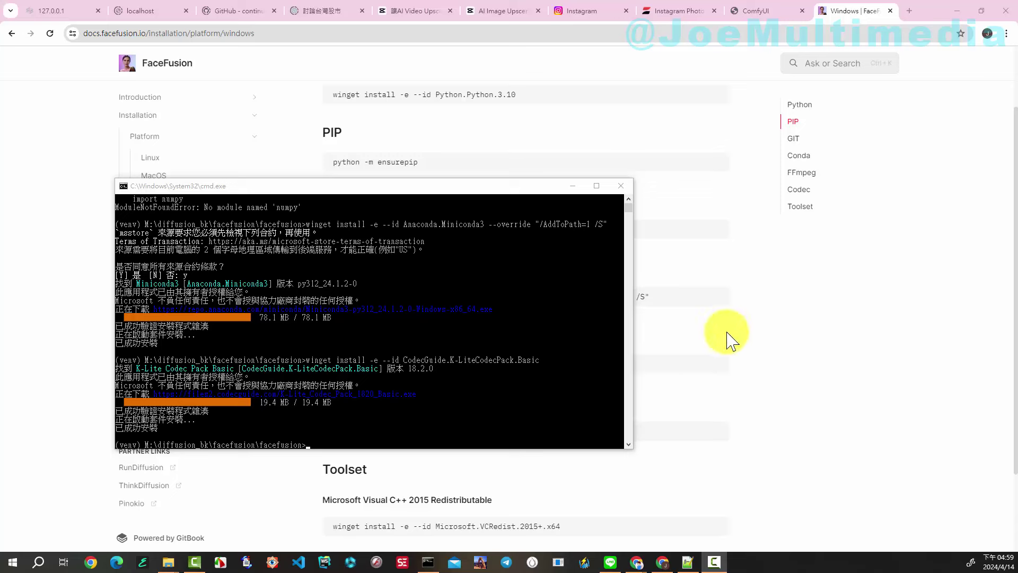
# - Open the Windows page of the Environment installation section in the FaceFusion docs
pyautogui.click(70, 258)
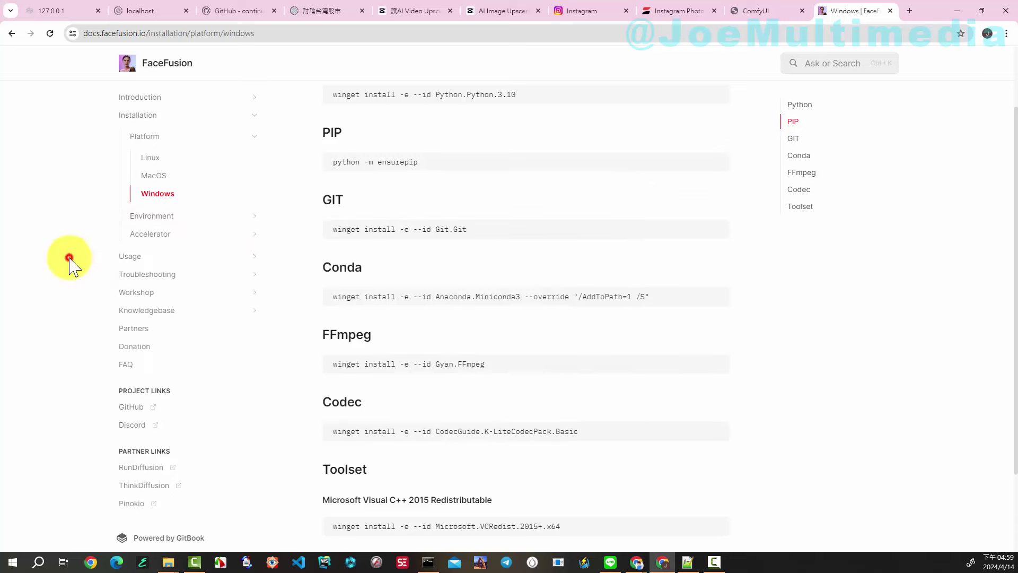
pyautogui.click(190, 222)
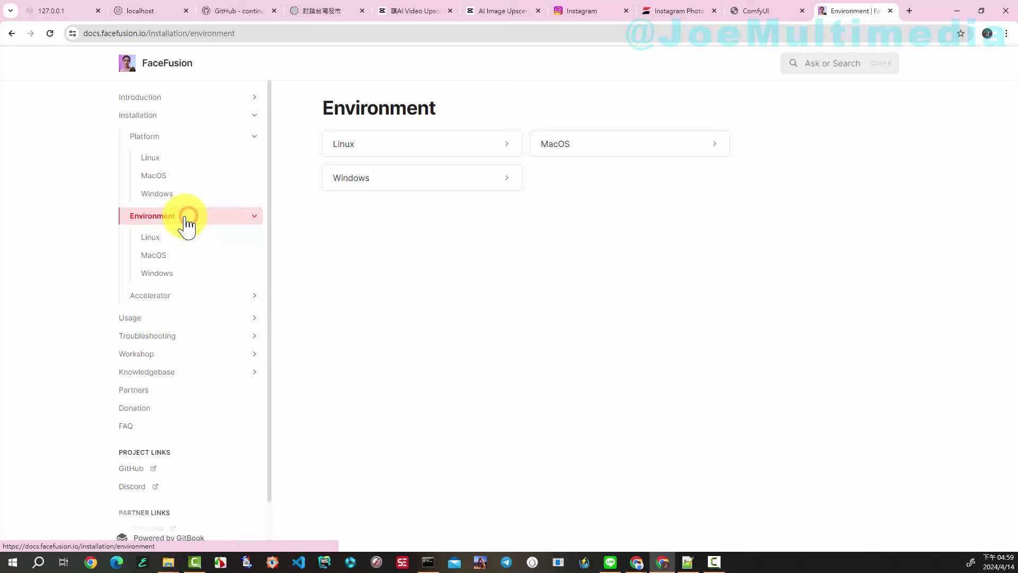
pyautogui.click(350, 180)
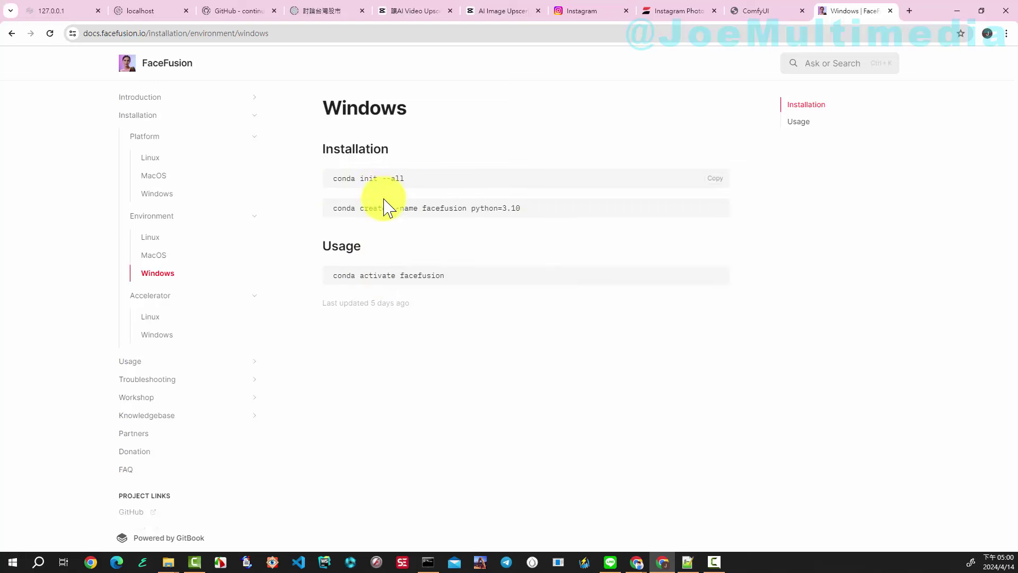
# - Copy conda init --all from the docs, try to run it in the Command Prompt, and close that prompt window
pyautogui.moveTo(332, 179); pyautogui.dragTo(410, 185)
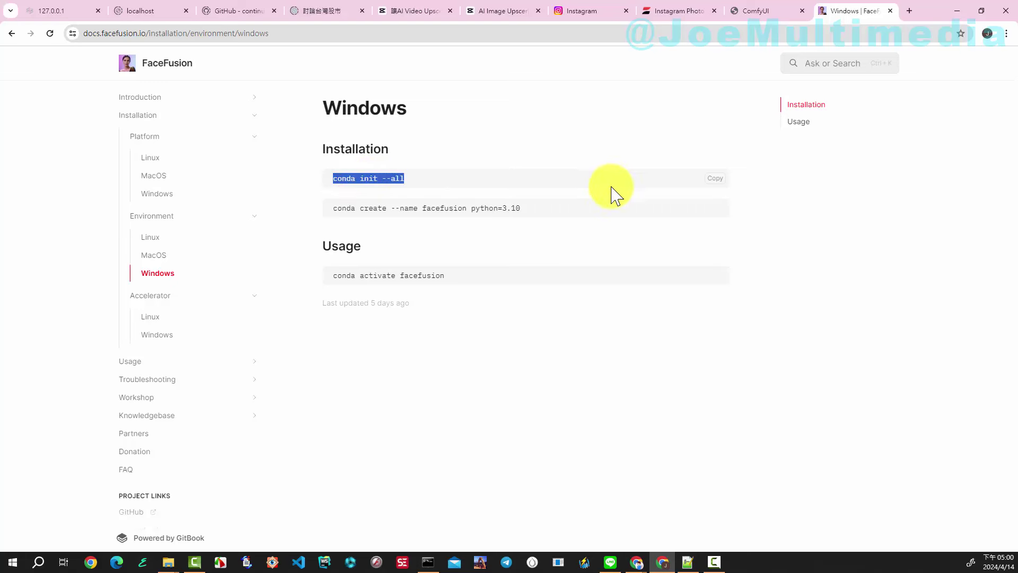
pyautogui.click(717, 180)
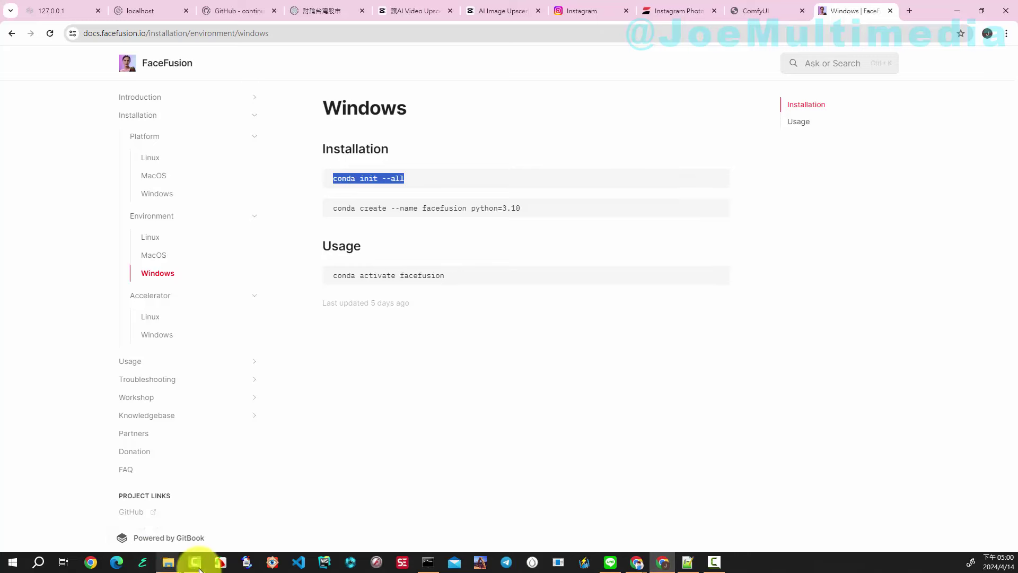
pyautogui.click(438, 567)
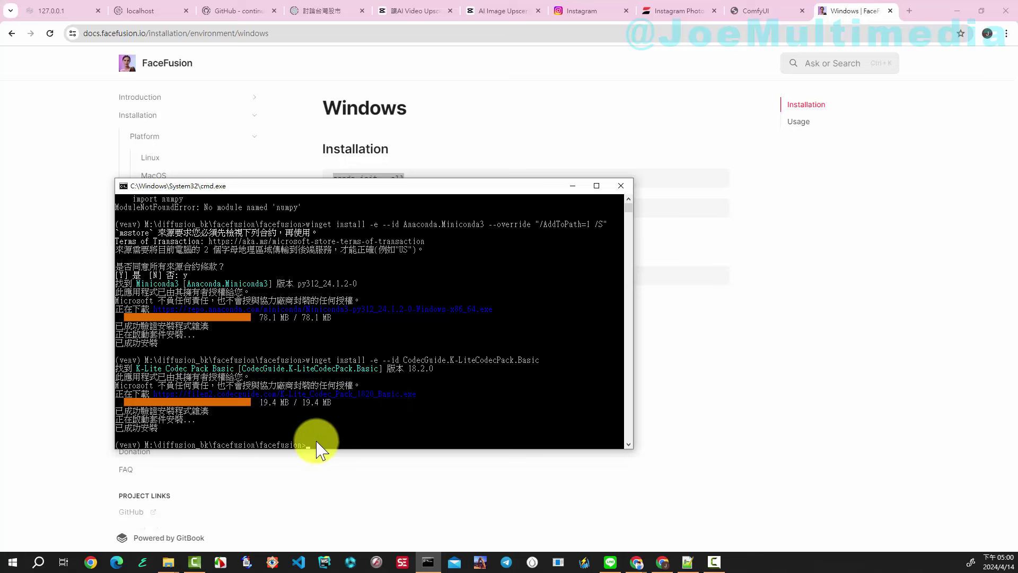
pyautogui.hotkey('ctrl', 'v')
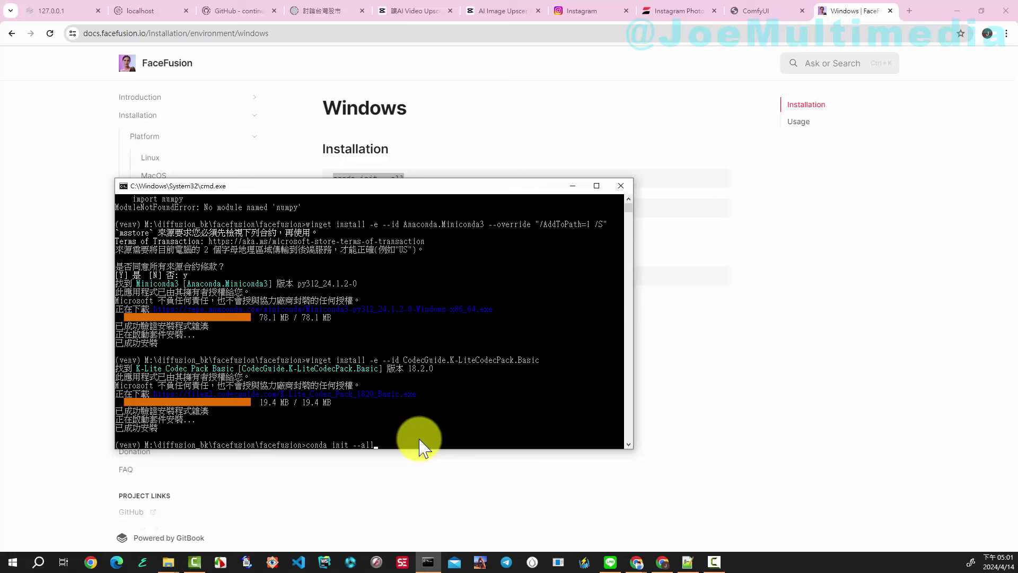
pyautogui.press('Return')
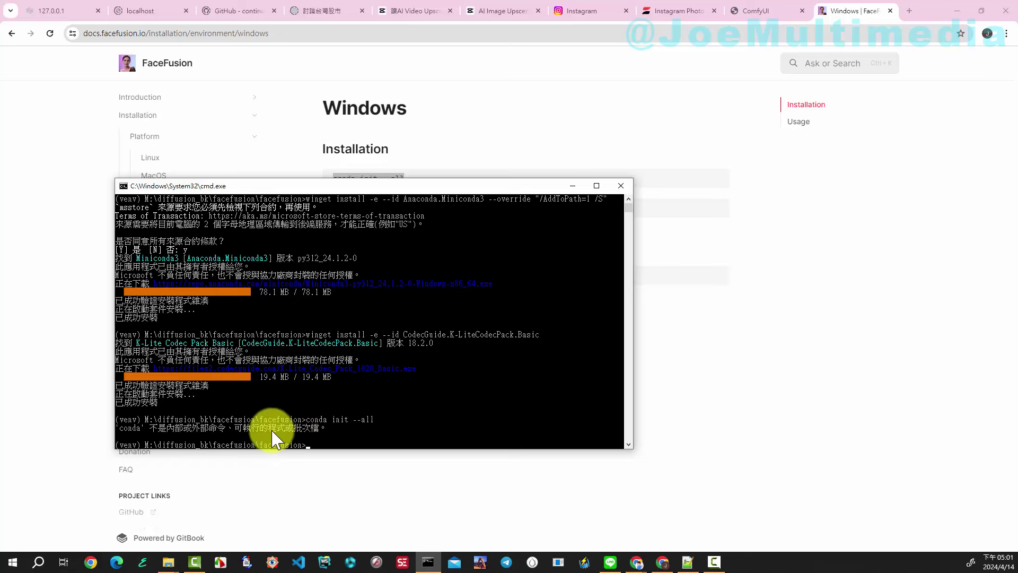
pyautogui.moveTo(443, 189); pyautogui.dragTo(476, 224)
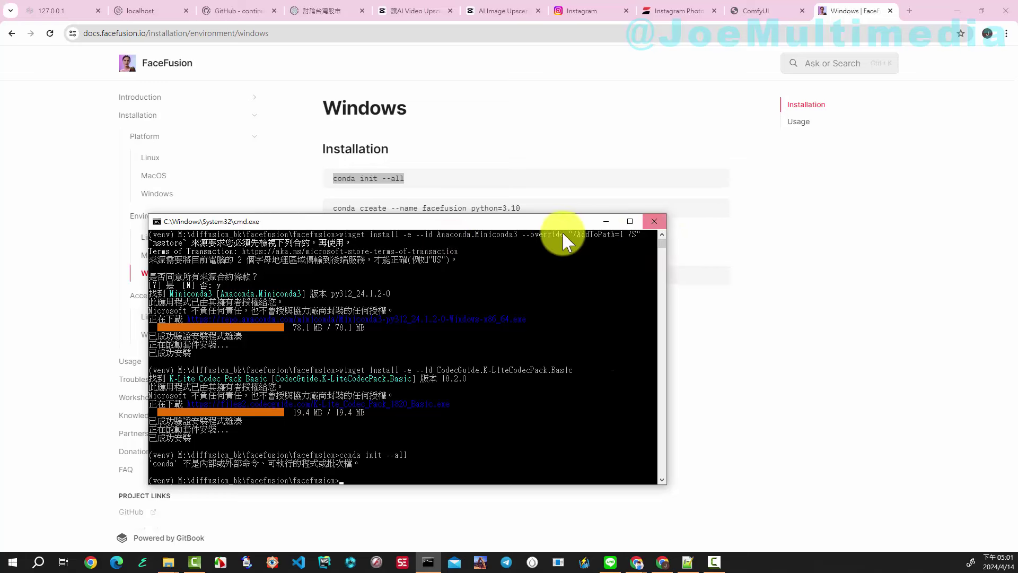
pyautogui.click(657, 225)
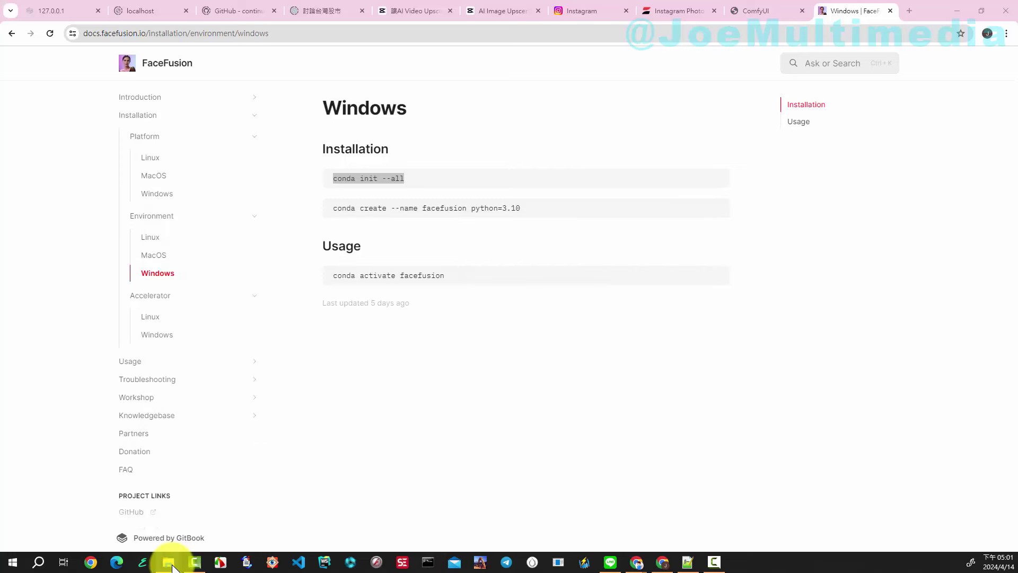
# - Delete all files and subfolders inside M:\diffusion_bk\facefusion\facefusion in File Explorer
pyautogui.moveTo(167, 562)
pyautogui.click(84, 531)
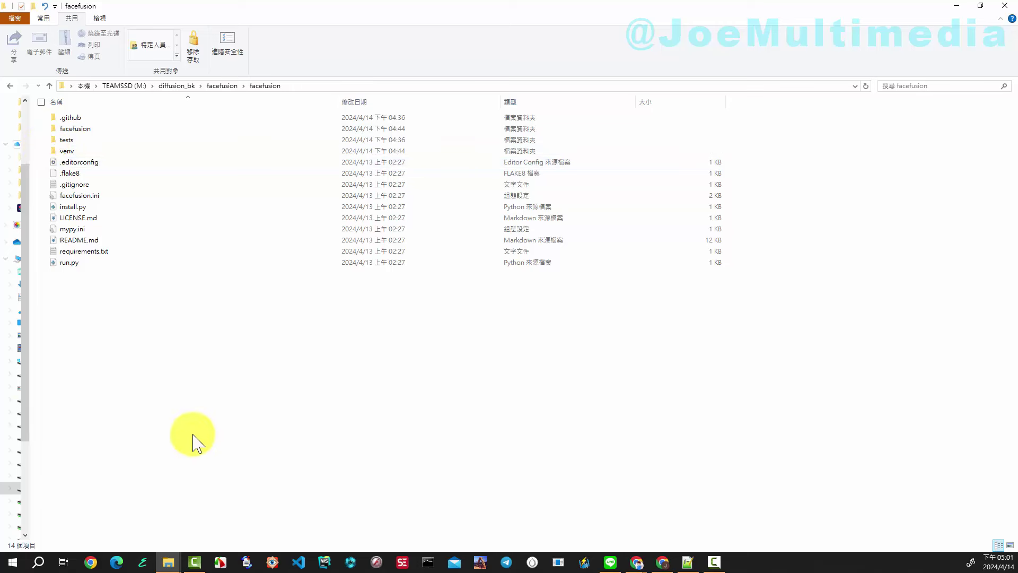
pyautogui.click(168, 362)
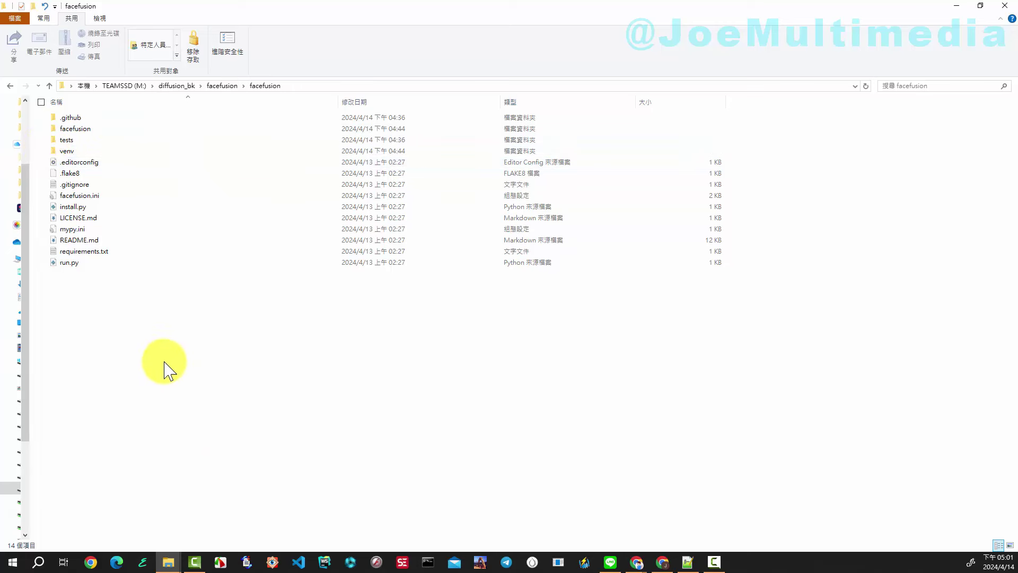
pyautogui.hotkey('ctrl', 'a')
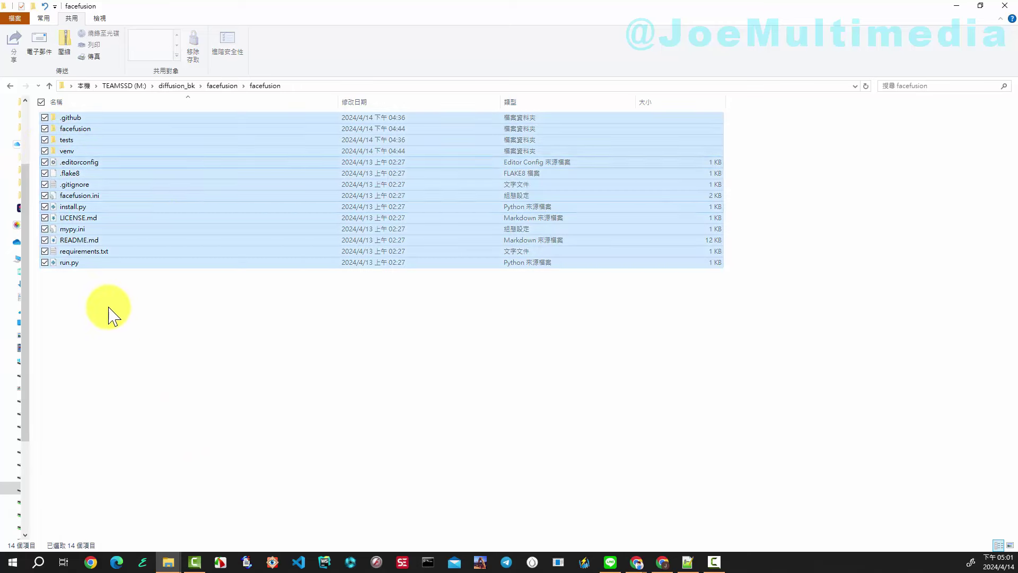
pyautogui.rightClick(171, 201)
pyautogui.click(182, 419)
pyautogui.click(532, 290)
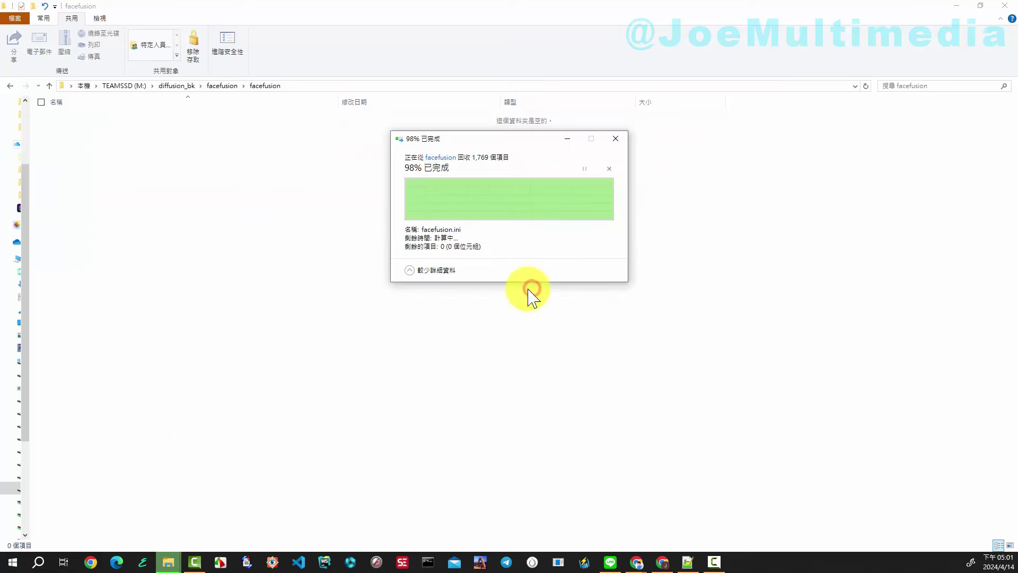
# - Launch a new Command Prompt from the emptied facefusion folder and paste the copied conda initialization command
pyautogui.click(309, 86)
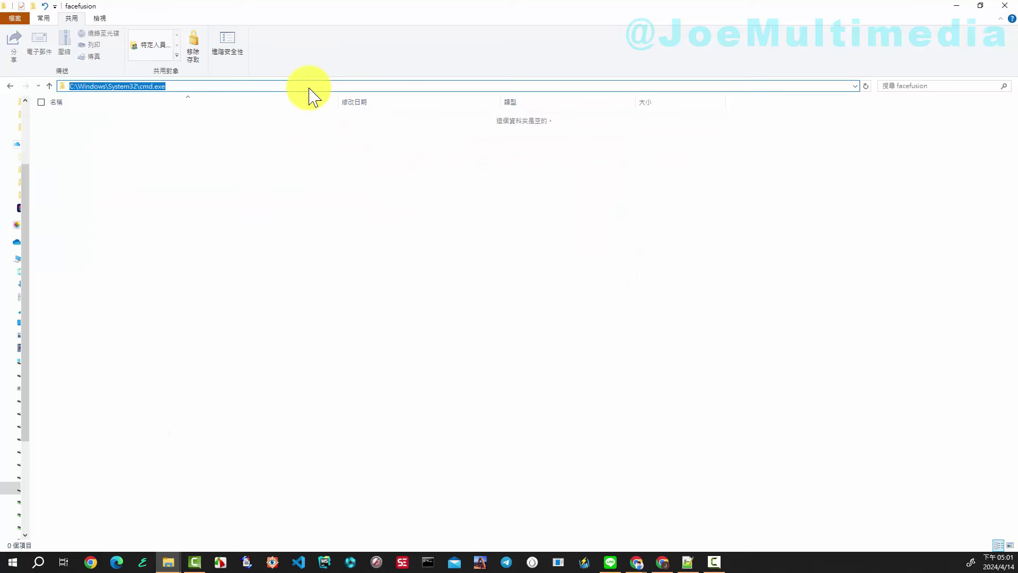
pyautogui.write('cmd')
pyautogui.press('Return')
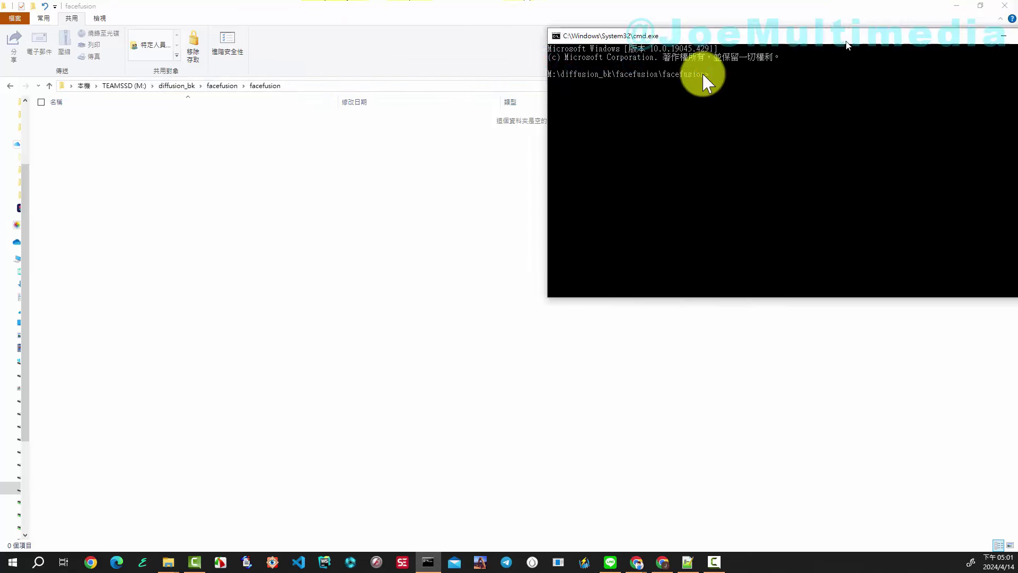
pyautogui.moveTo(845, 43); pyautogui.dragTo(489, 159)
pyautogui.rightClick(350, 190)
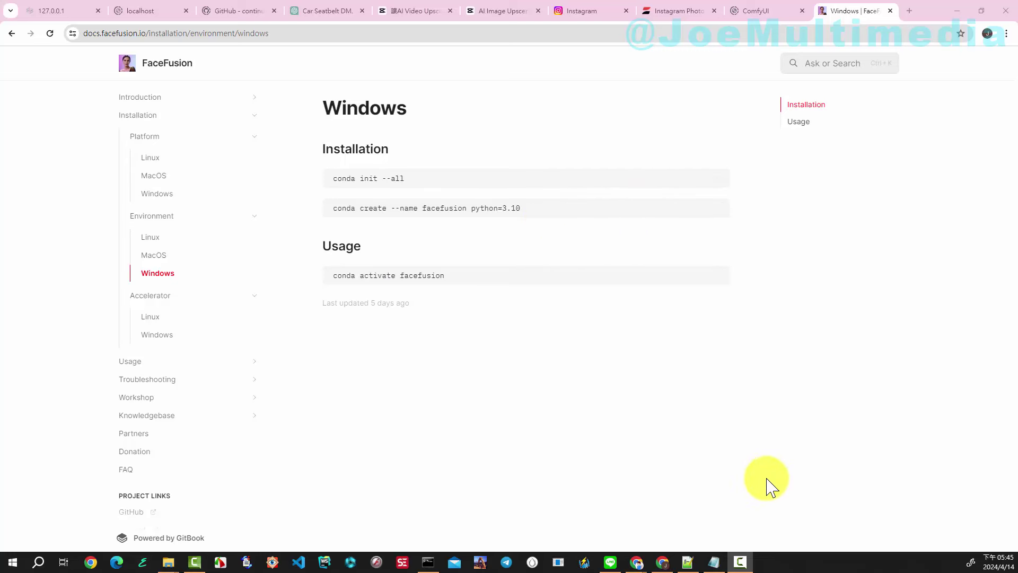
# - Switch to Notepad and copy the line conda create --prefix M:/diffusion_bk/facefusion/facefusion python=3.10
pyautogui.click(714, 561)
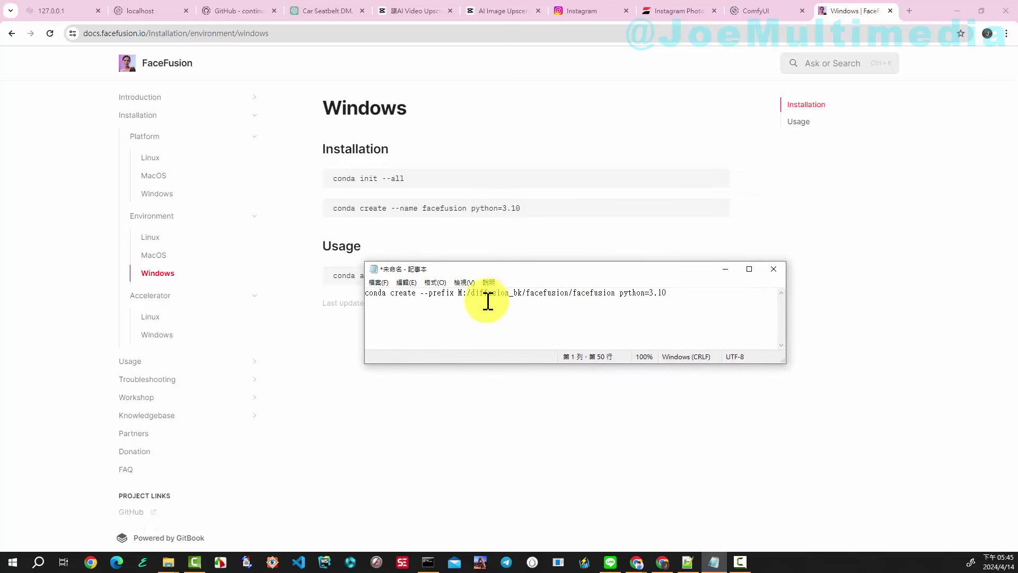
pyautogui.moveTo(677, 292); pyautogui.dragTo(403, 298)
pyautogui.rightClick(444, 296)
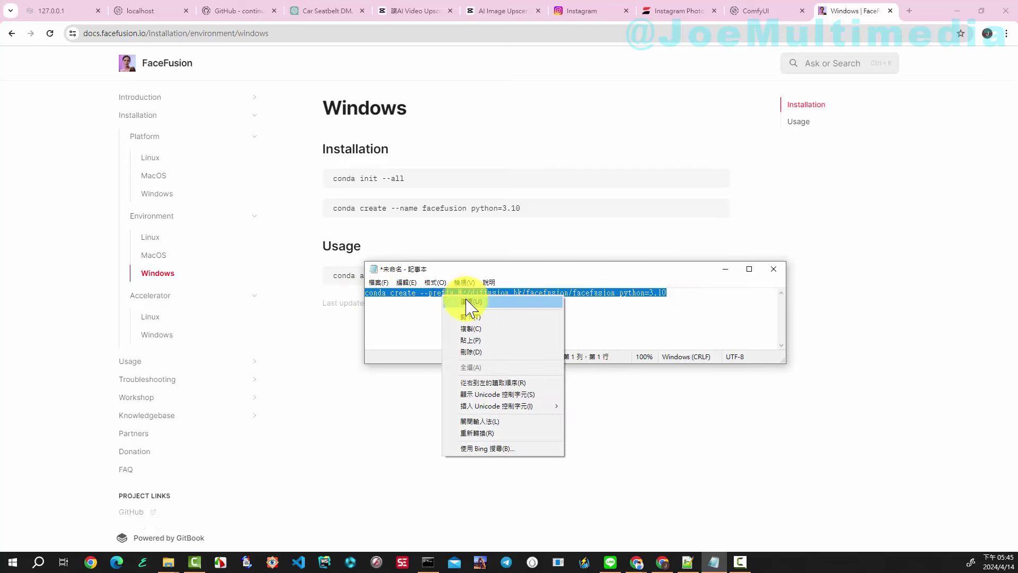
pyautogui.click(485, 332)
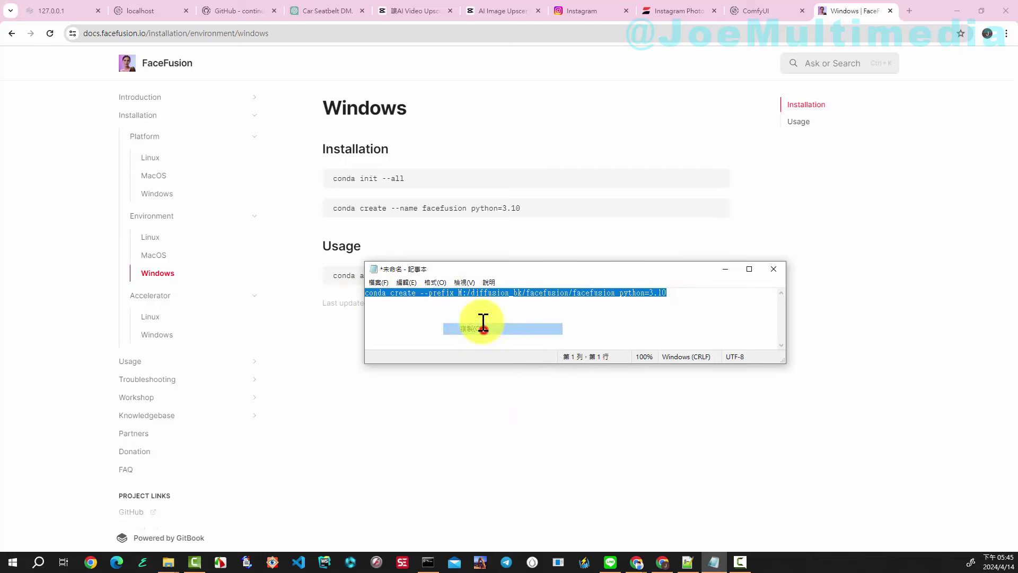
# - Run the copied conda create command in the Command Prompt and accept the package plan to build the Python 3.10 environment
pyautogui.click(428, 562)
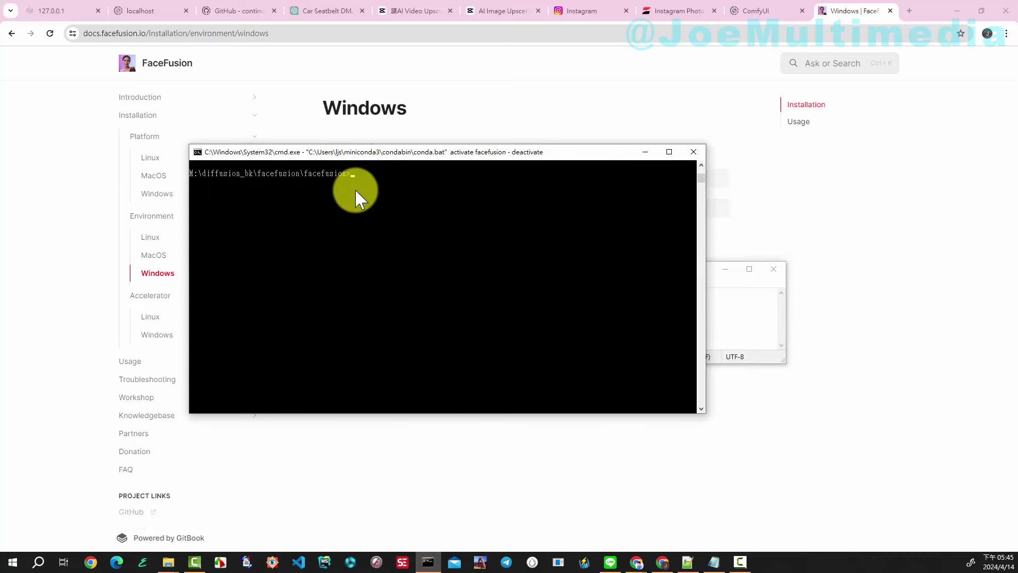
pyautogui.hotkey('ctrl', 'v')
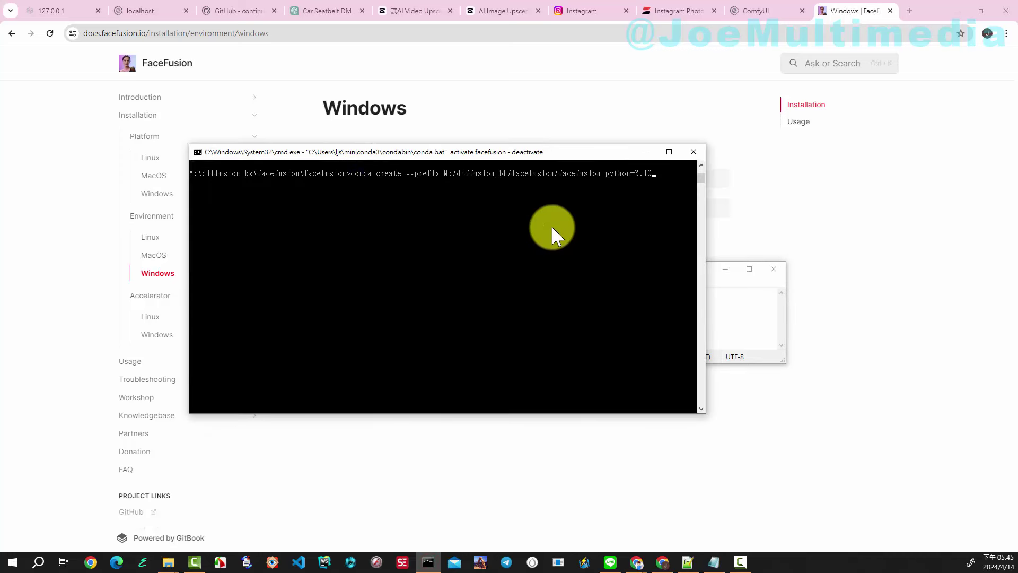
pyautogui.press('Return')
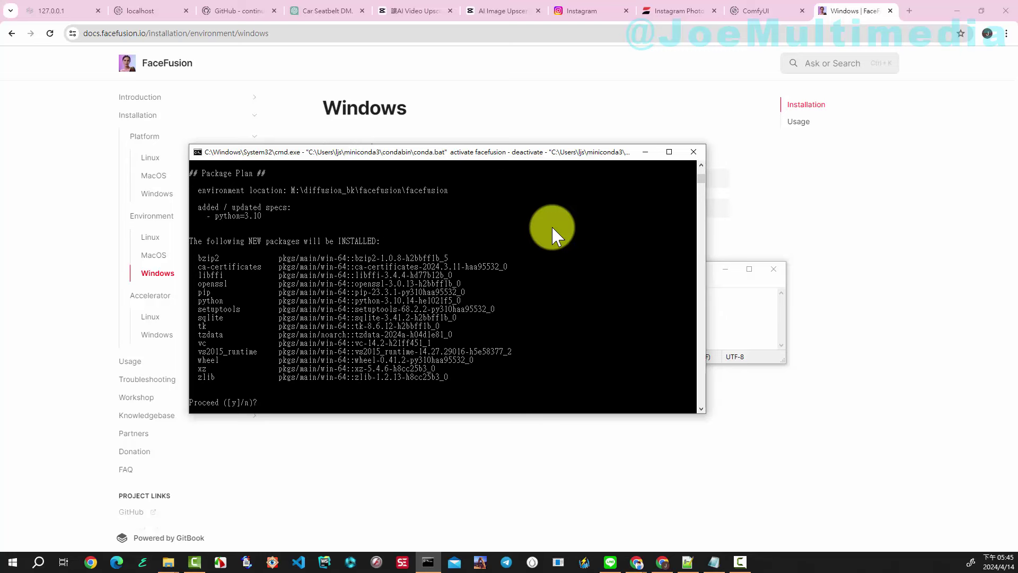
pyautogui.write('y')
pyautogui.press('Return')
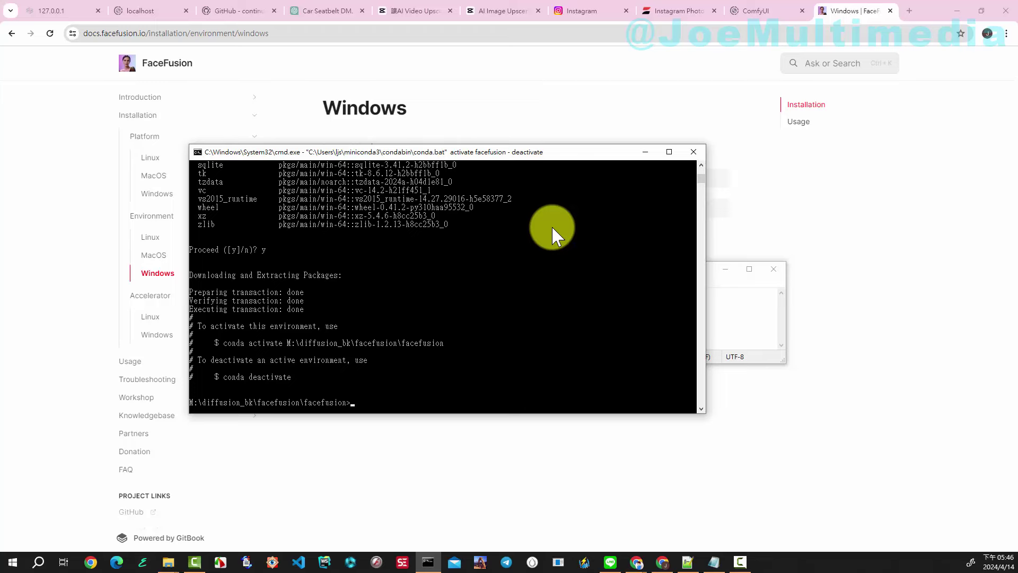
# - Switch to File Explorer and examine the environment files created in M:\diffusion_bk\facefusion\facefusion, in a smaller window
pyautogui.click(168, 563)
pyautogui.click(84, 539)
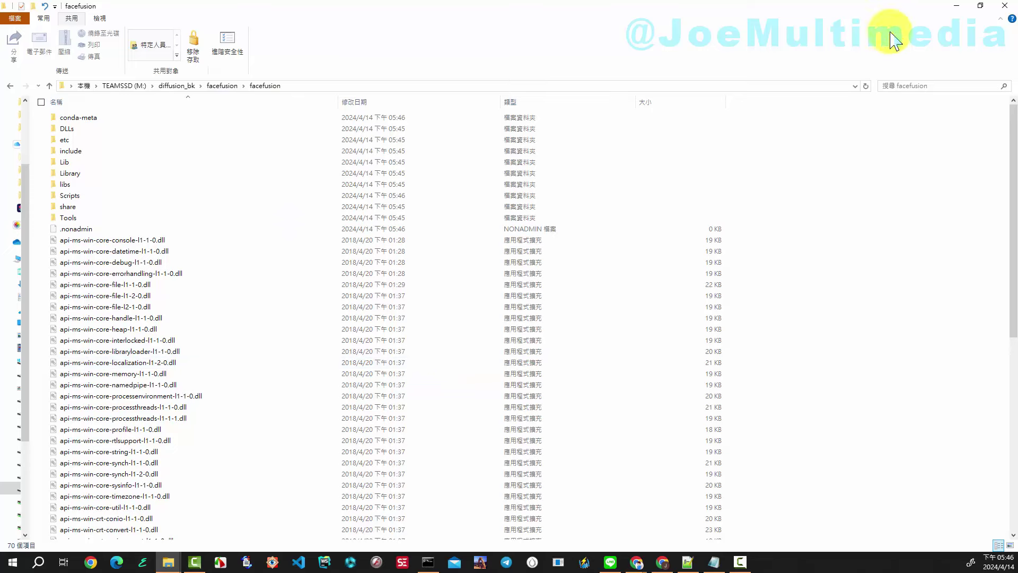
pyautogui.click(979, 7)
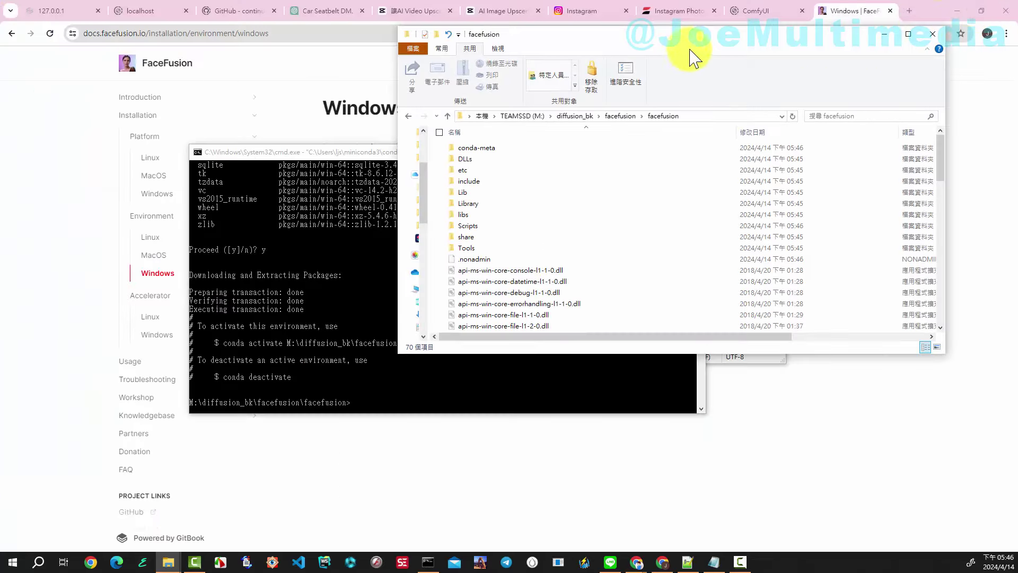
pyautogui.moveTo(693, 45); pyautogui.dragTo(544, 144)
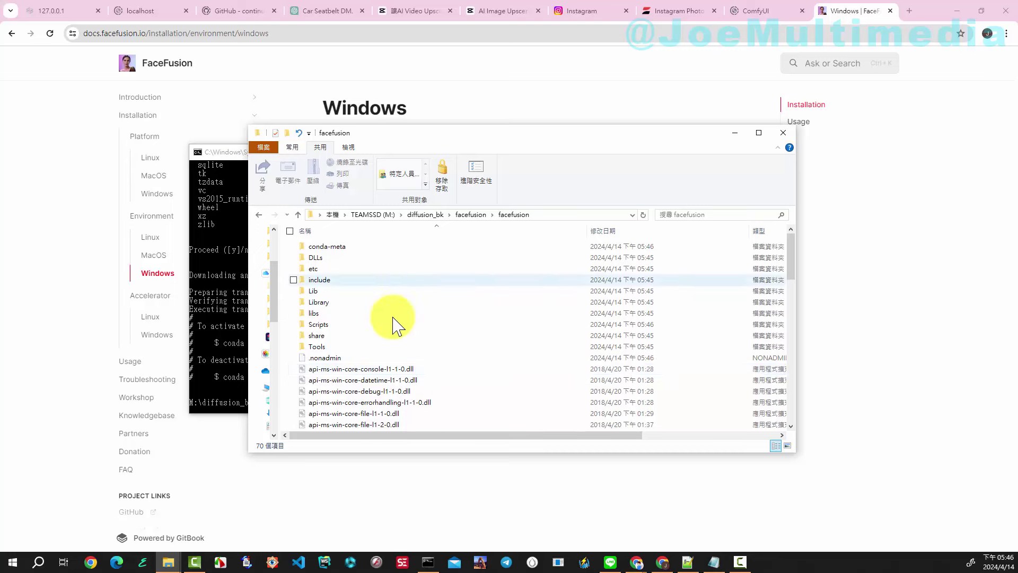
pyautogui.scroll(-5, 492, 354)
pyautogui.scroll(5, 491, 354)
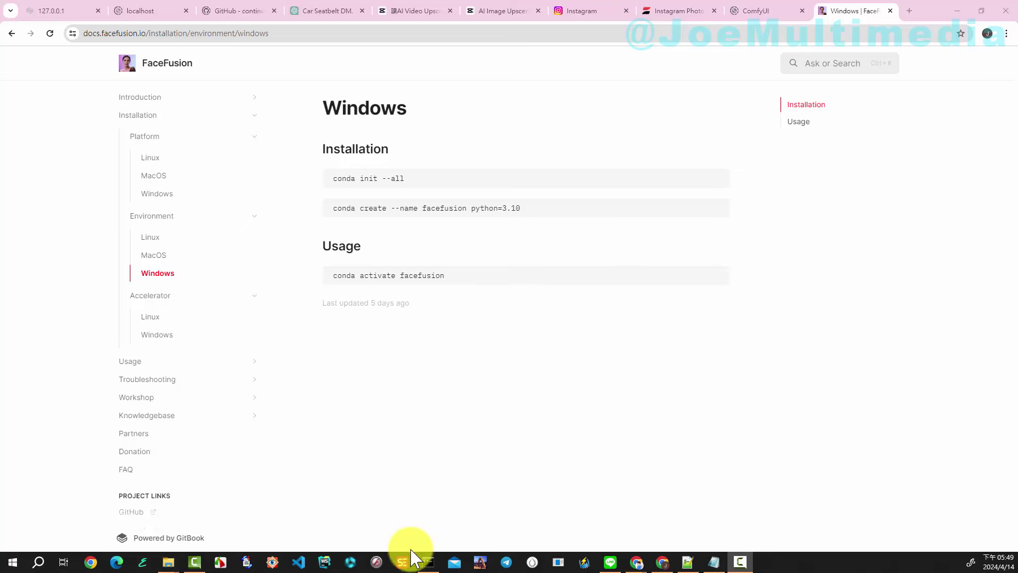
# - List the conda environments by running conda info --envs in the Command Prompt, and return to the FaceFusion docs
pyautogui.click(427, 562)
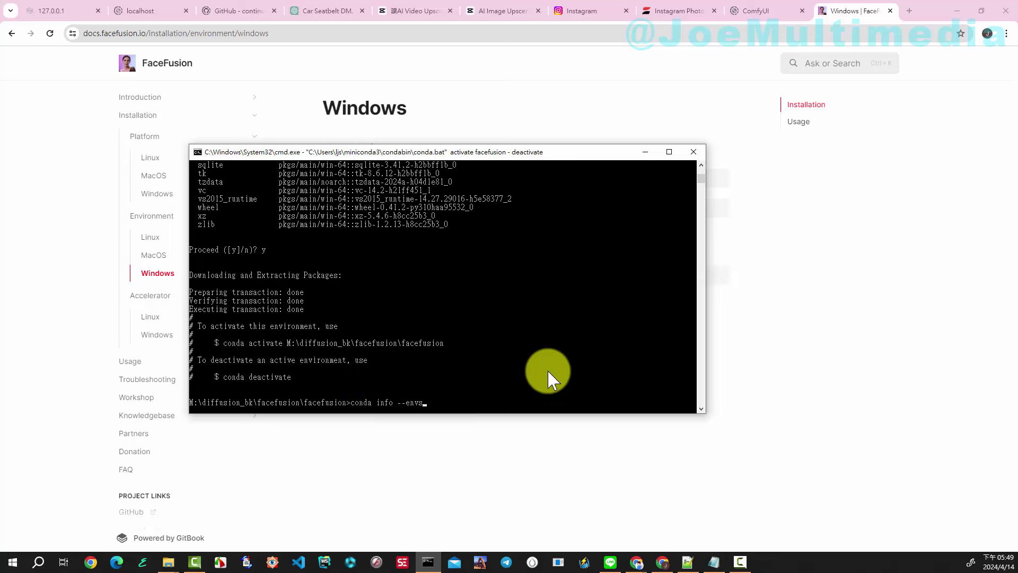
pyautogui.press('Return')
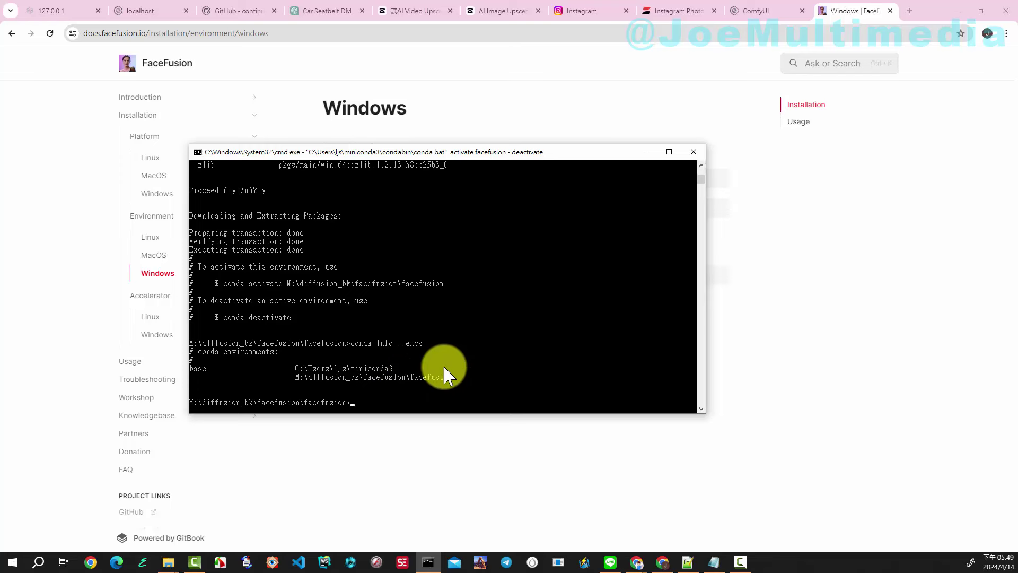
pyautogui.click(768, 328)
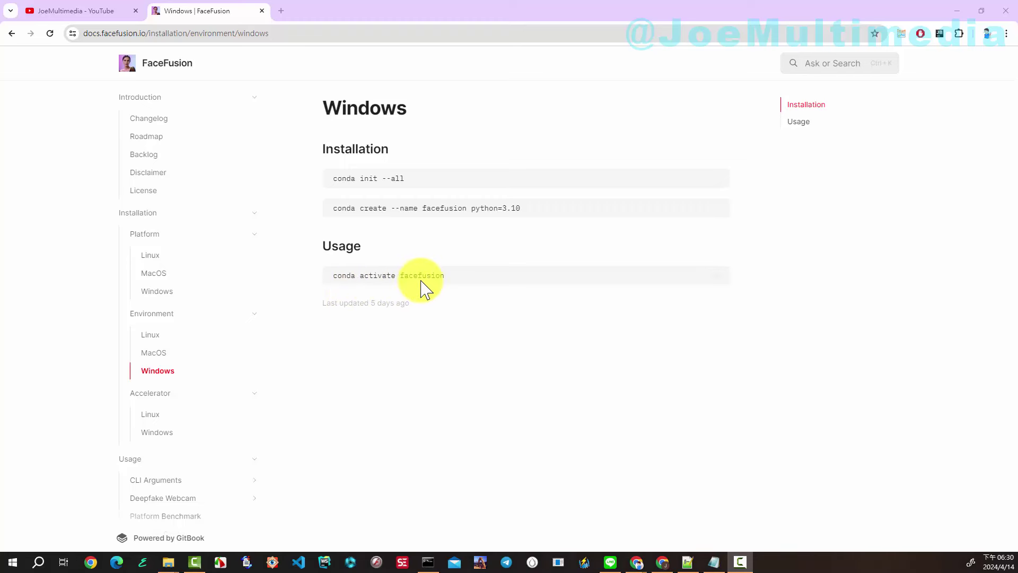
# - Copy conda activate facefusion from the docs and run it in the Command Prompt to activate the environment
pyautogui.click(717, 275)
pyautogui.click(428, 561)
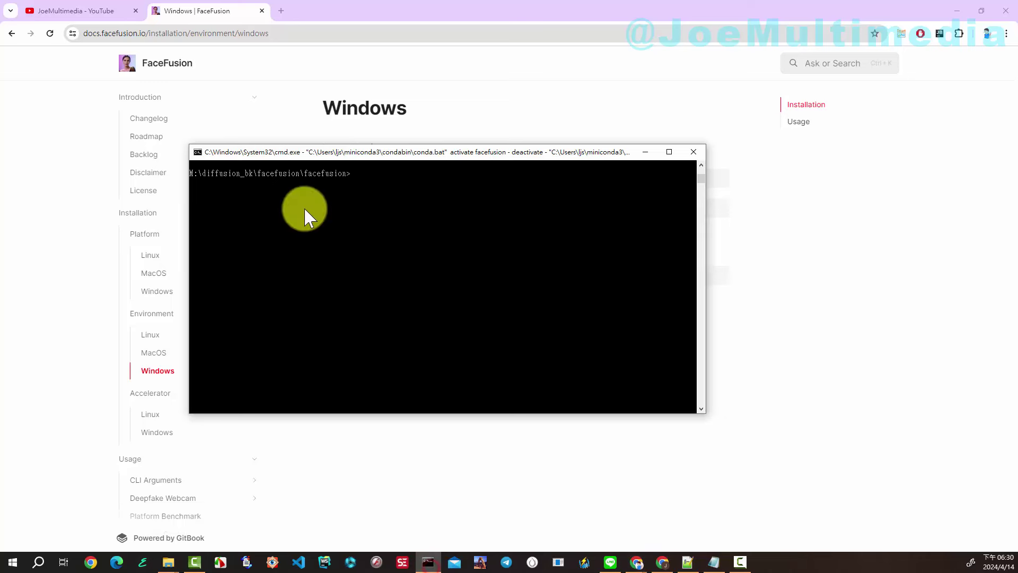
pyautogui.rightClick(356, 175)
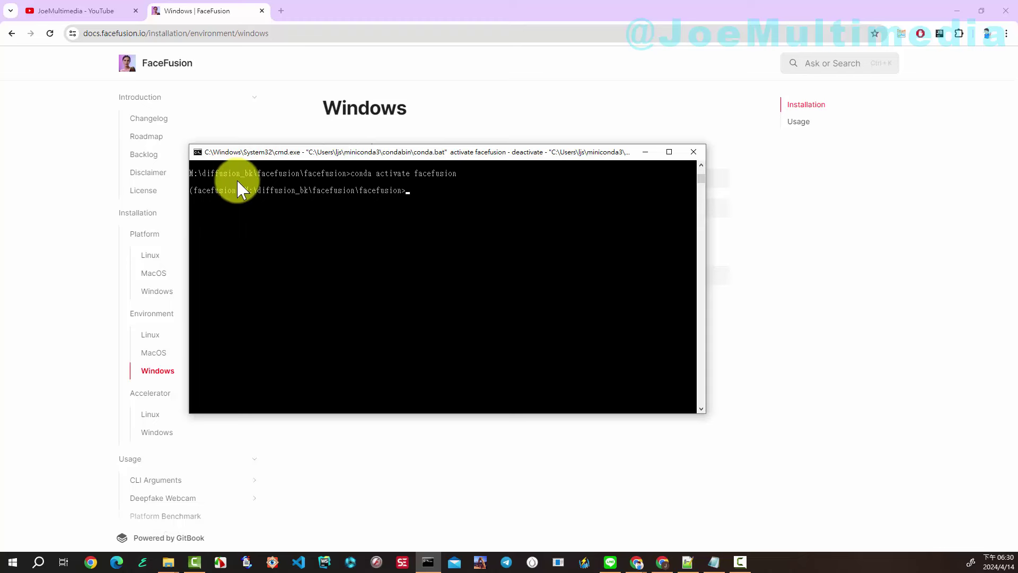
# - Copy conda install cudatoolkit=11.8 cudnn=8.9.2.26 from the Windows accelerator page, run it in the Command Prompt and accept the package plan
pyautogui.click(513, 448)
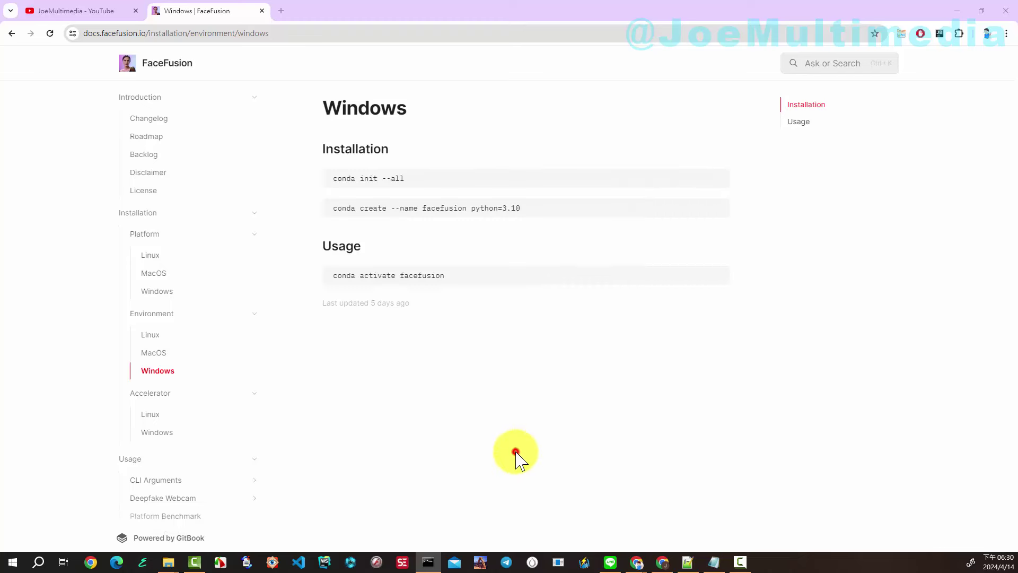
pyautogui.click(160, 437)
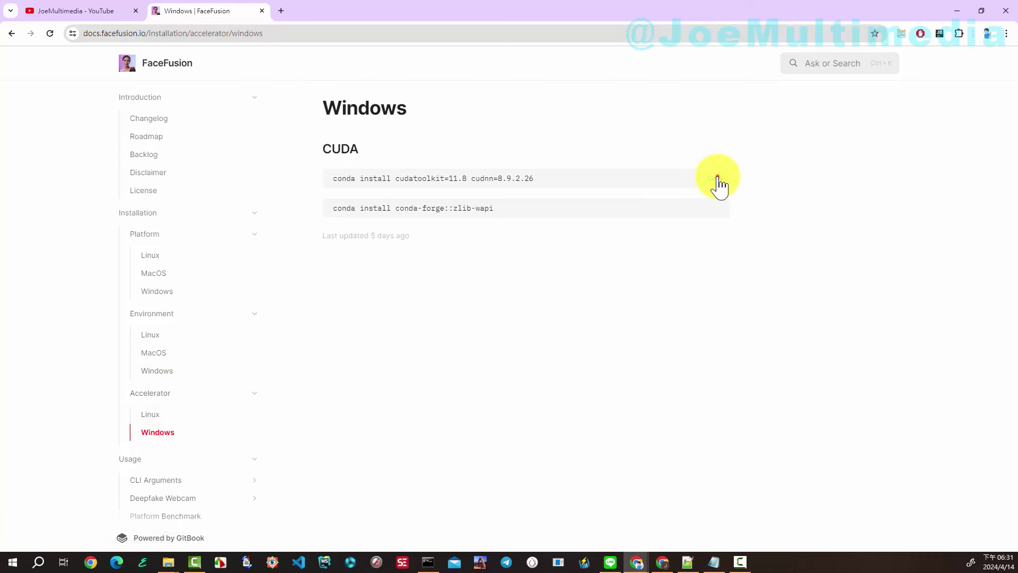
pyautogui.click(427, 562)
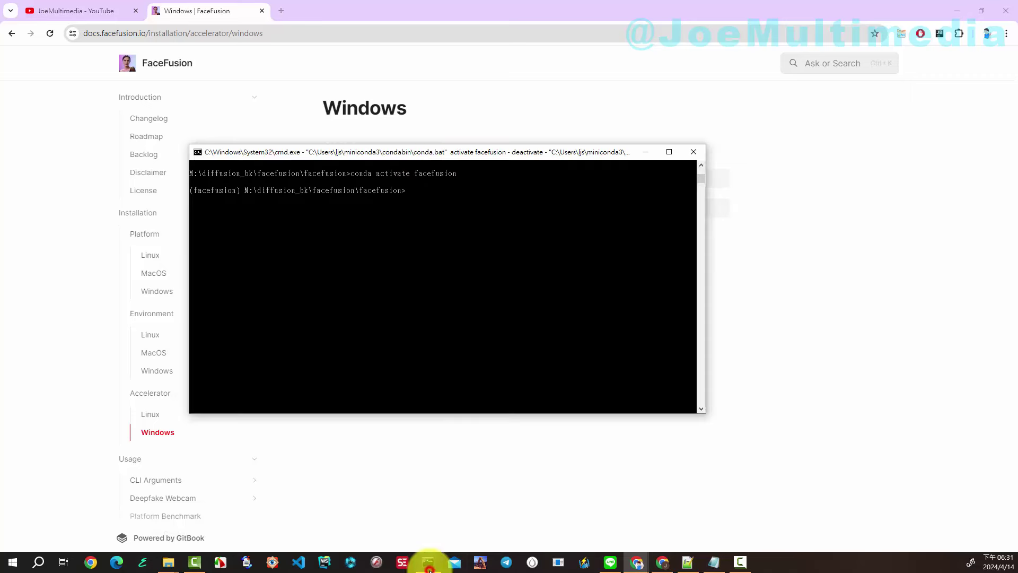
pyautogui.hotkey('ctrl', 'v')
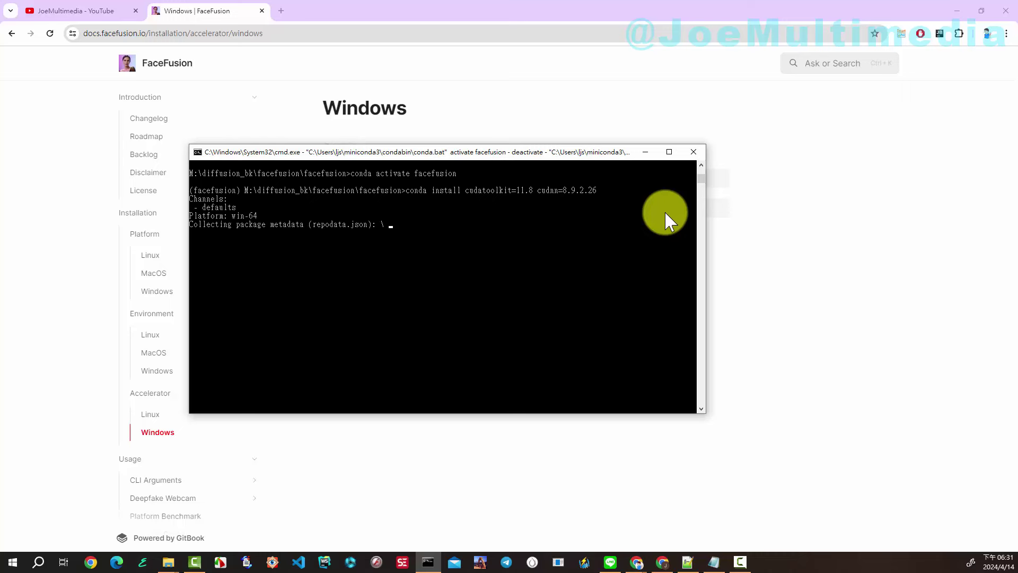
pyautogui.write('y')
pyautogui.press('Return')
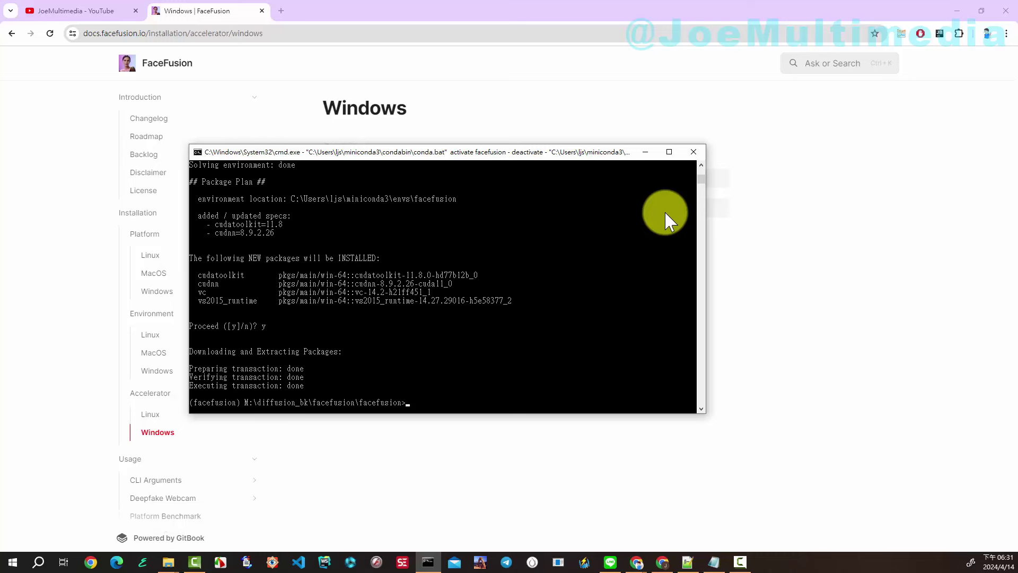
# - Copy conda install conda-forge::zlib-wapi from the docs, run it in the Command Prompt and accept the installation
pyautogui.hotkey('alt', 'Tab')
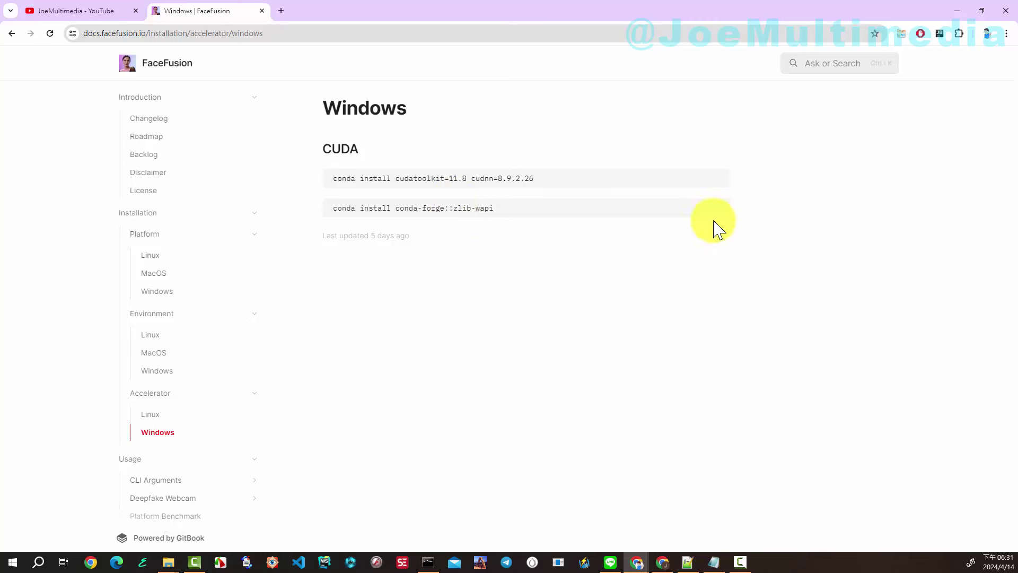
pyautogui.click(430, 561)
pyautogui.rightClick(407, 403)
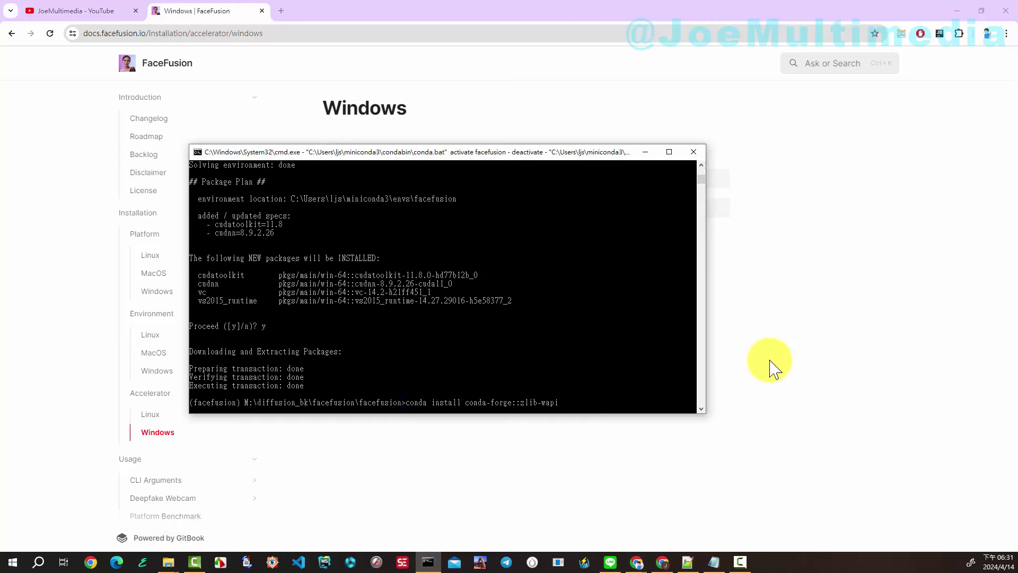
pyautogui.press('Return')
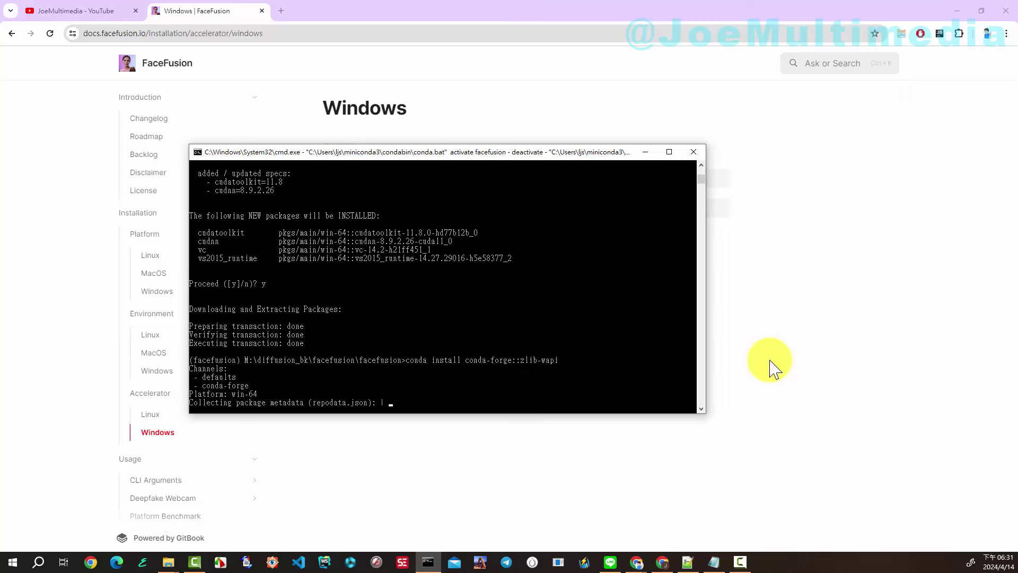
pyautogui.write('y')
pyautogui.press('Return')
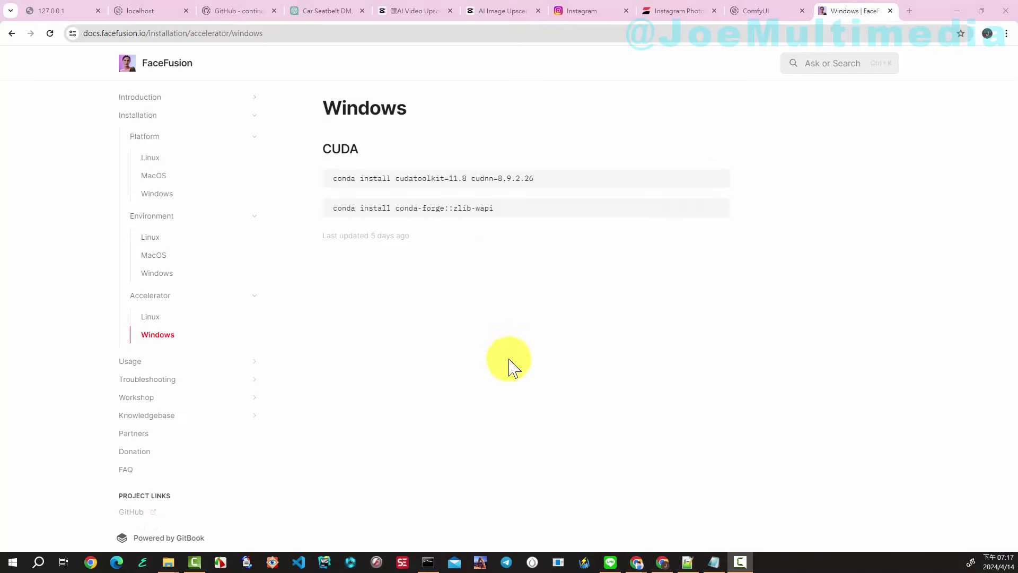
pyautogui.click(151, 118)
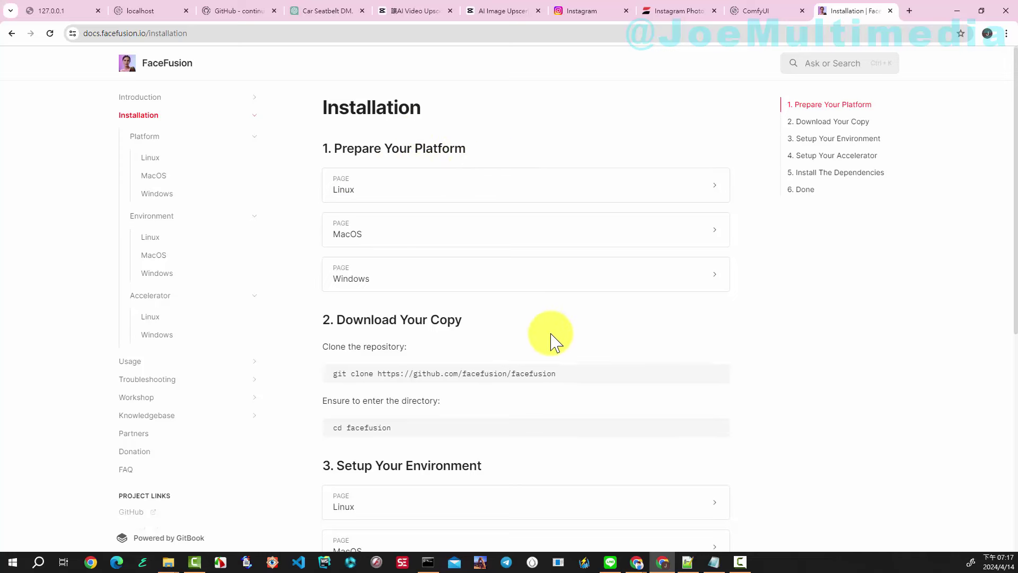
pyautogui.scroll(-3, 551, 342)
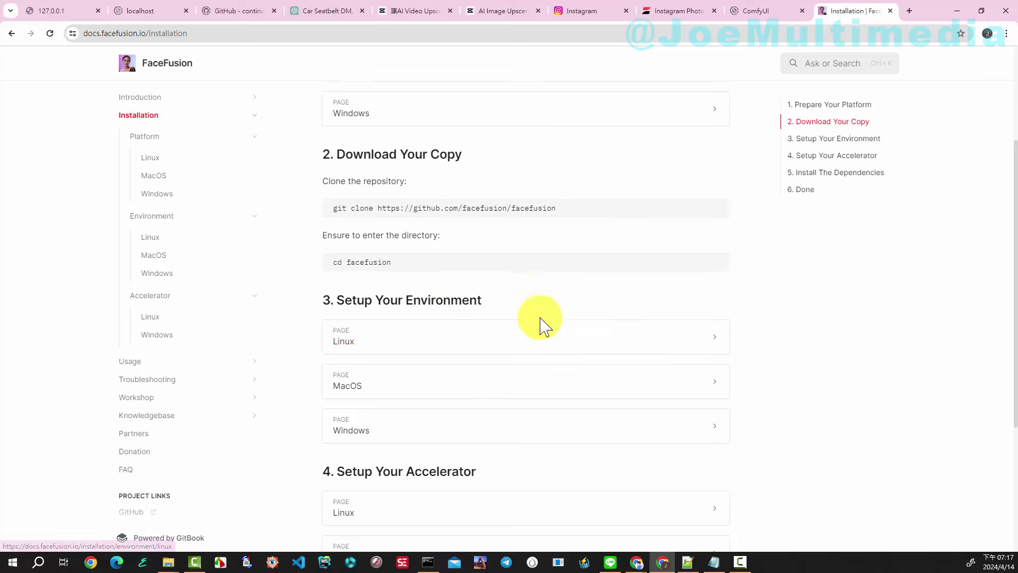
pyautogui.scroll(-2, 541, 324)
pyautogui.scroll(-2, 530, 356)
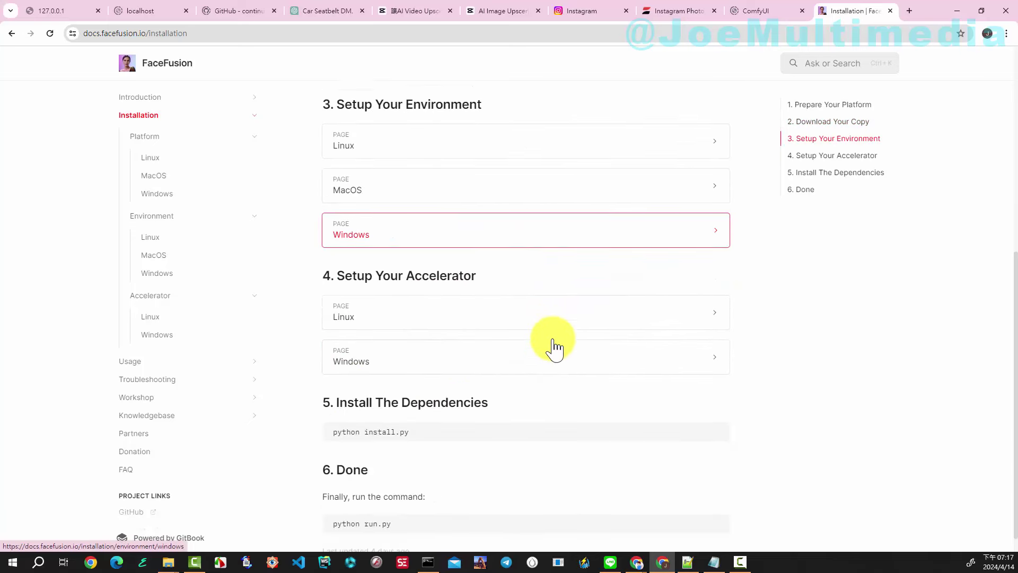
pyautogui.scroll(5, 554, 348)
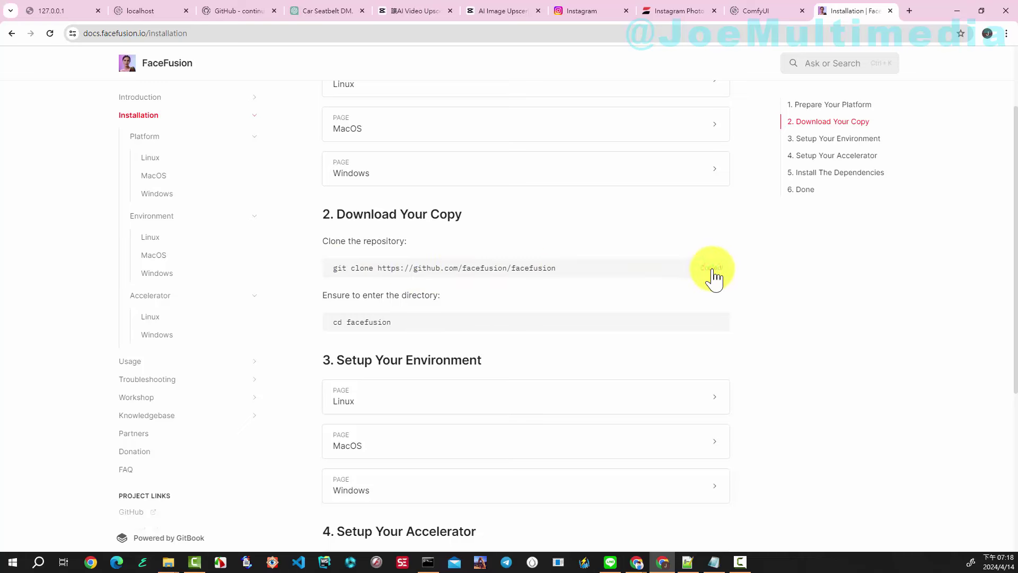
pyautogui.click(431, 560)
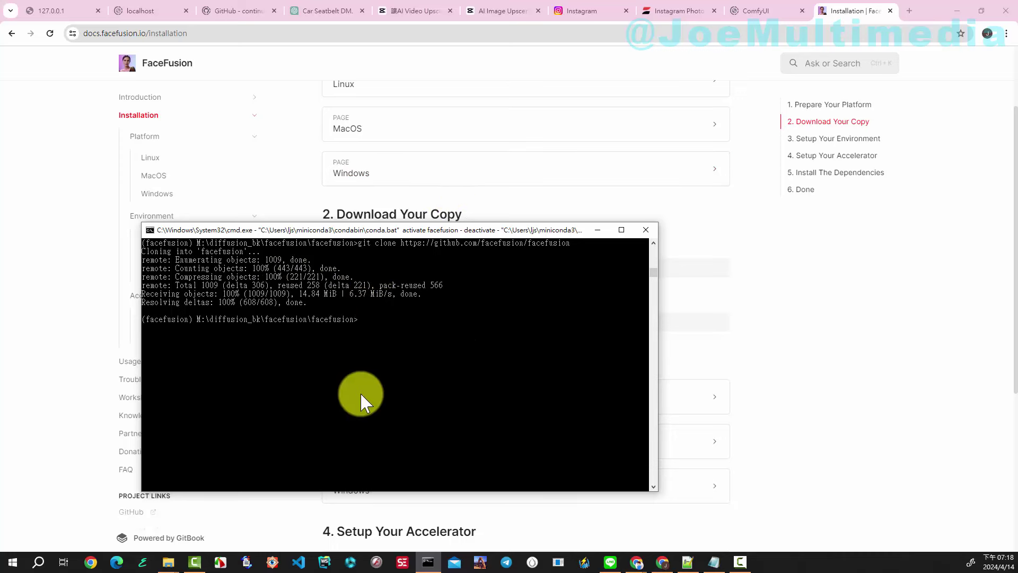
# - Switch to File Explorer, examine the contents of the cloned facefusion subfolder, and minimize the window
pyautogui.click(168, 562)
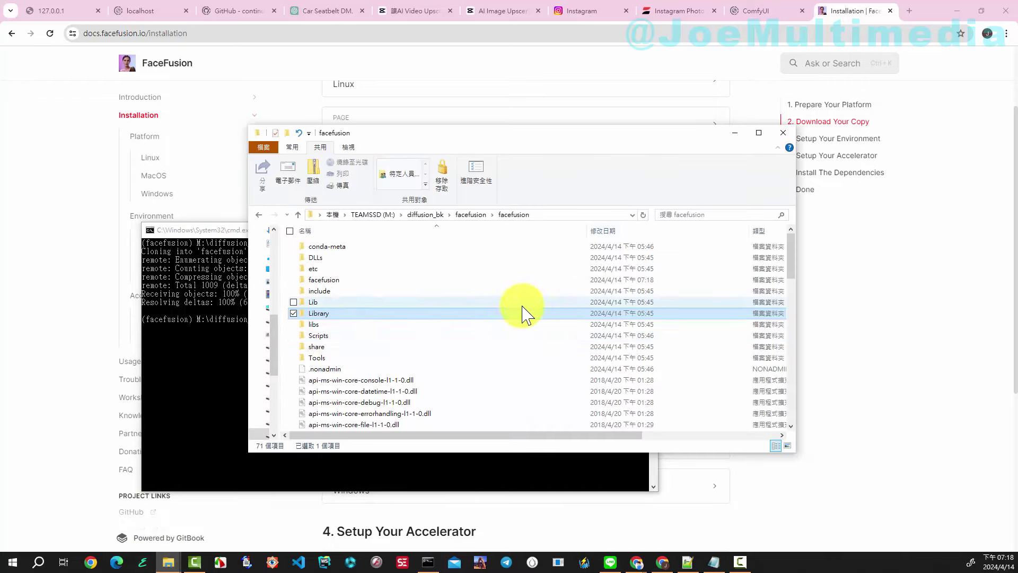
pyautogui.click(327, 279)
pyautogui.doubleClick(327, 280)
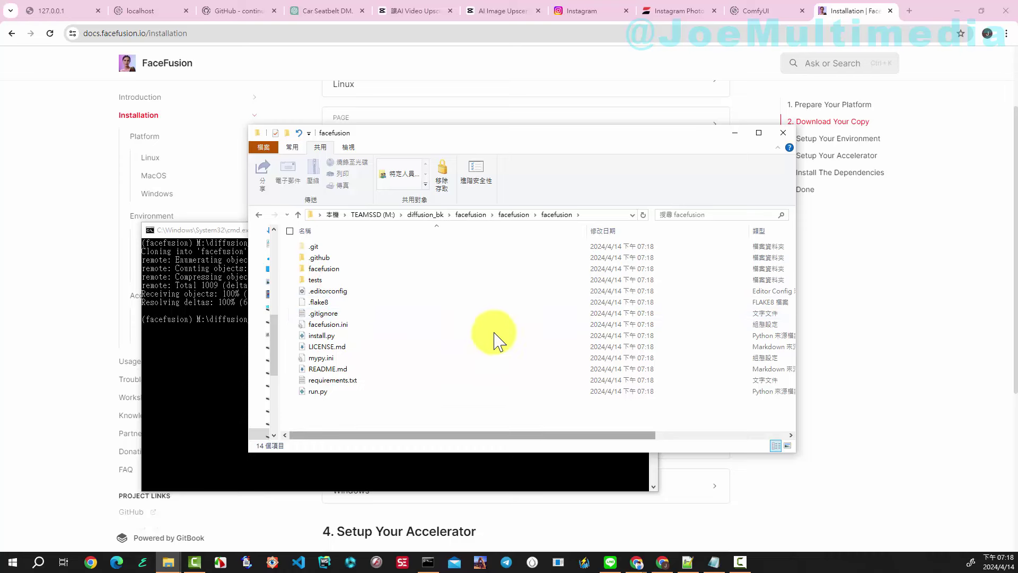
pyautogui.click(737, 132)
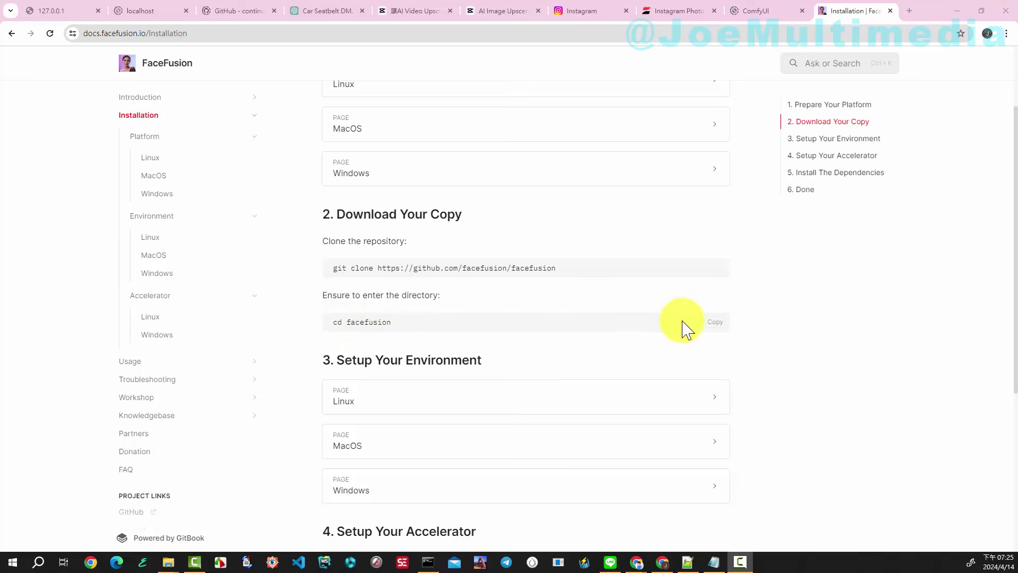
# - Copy cd facefusion from the docs and run it in the Command Prompt to enter the cloned directory
pyautogui.click(714, 324)
pyautogui.click(427, 562)
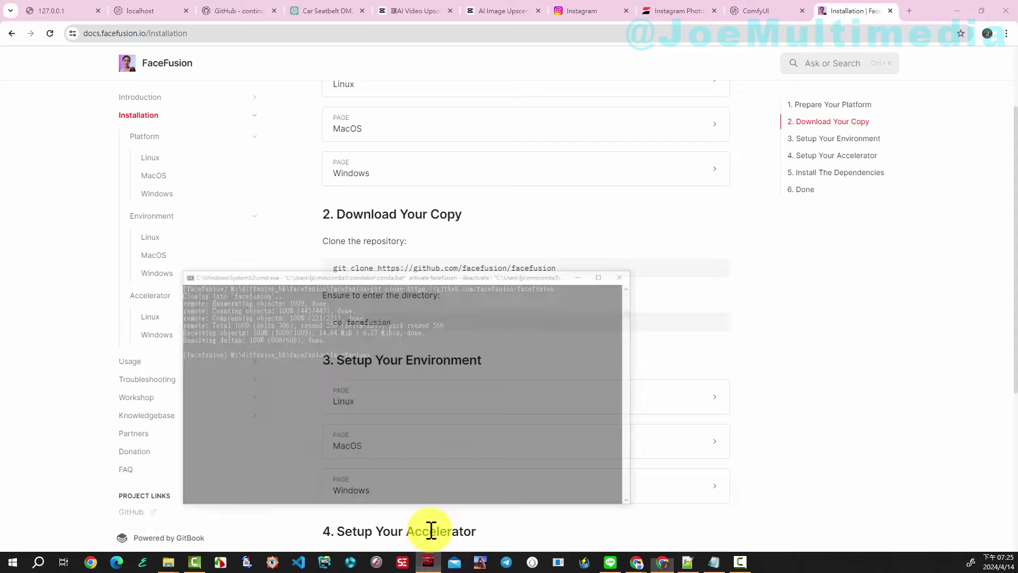
pyautogui.rightClick(364, 321)
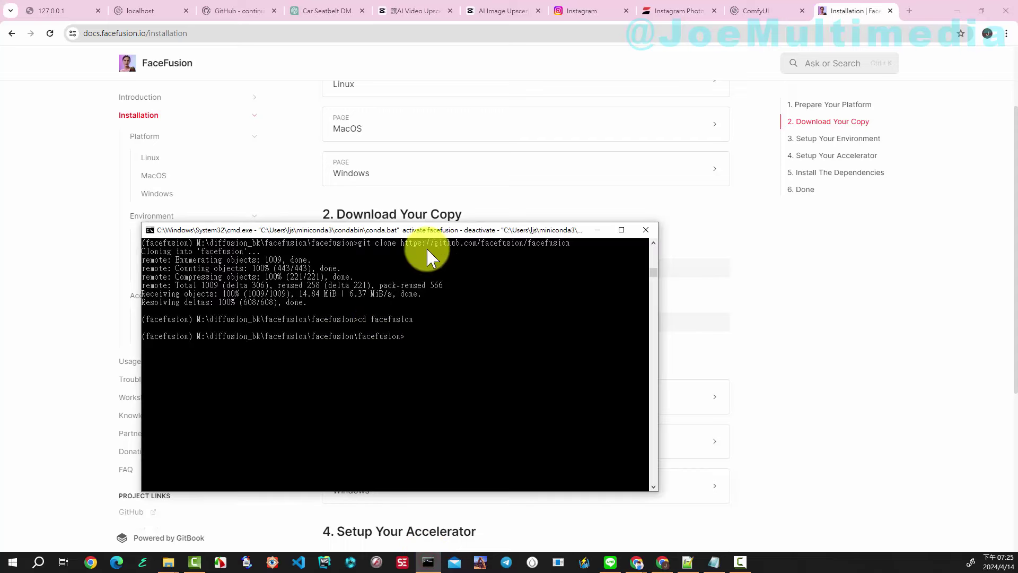
# - Copy python install.py from the docs' Install The Dependencies section and run it in the Command Prompt to start the installer
pyautogui.click(540, 207)
pyautogui.scroll(-4, 589, 325)
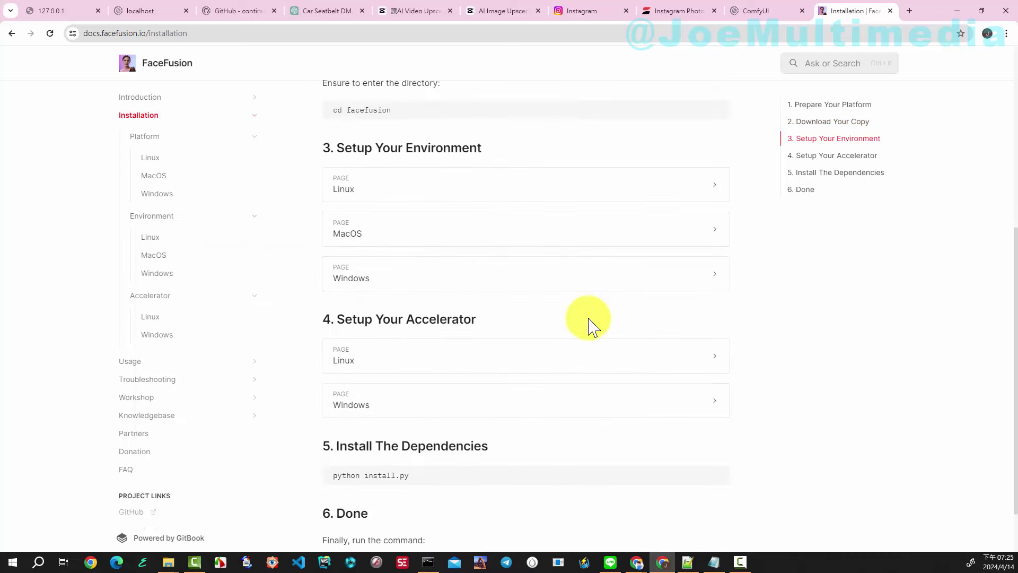
pyautogui.scroll(-1, 442, 276)
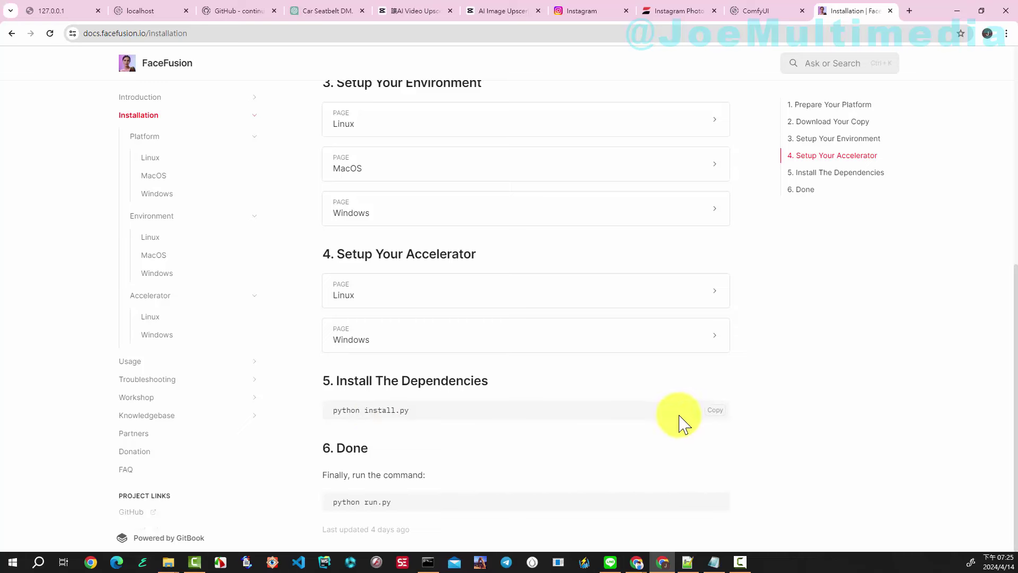
pyautogui.click(718, 418)
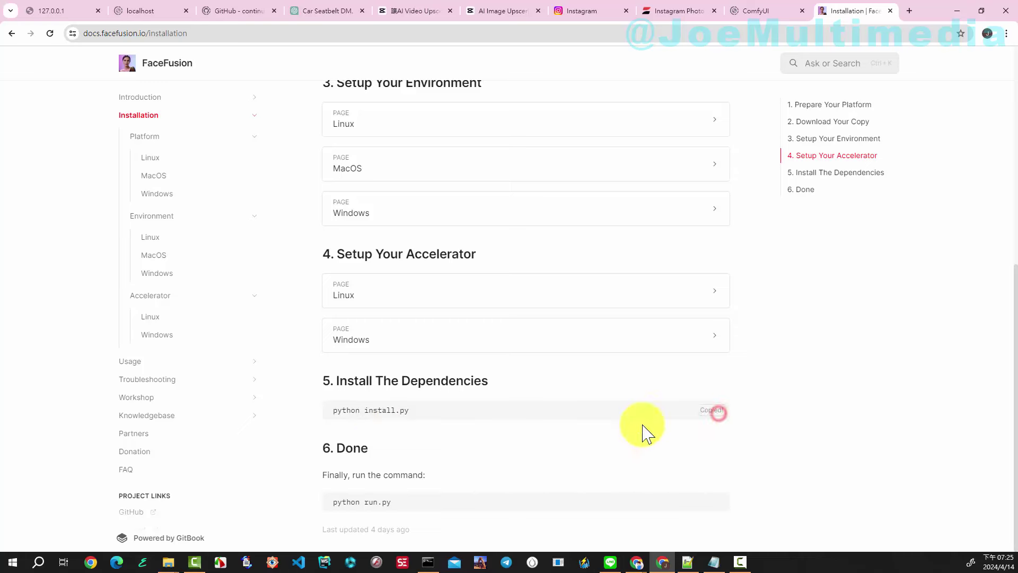
pyautogui.click(428, 563)
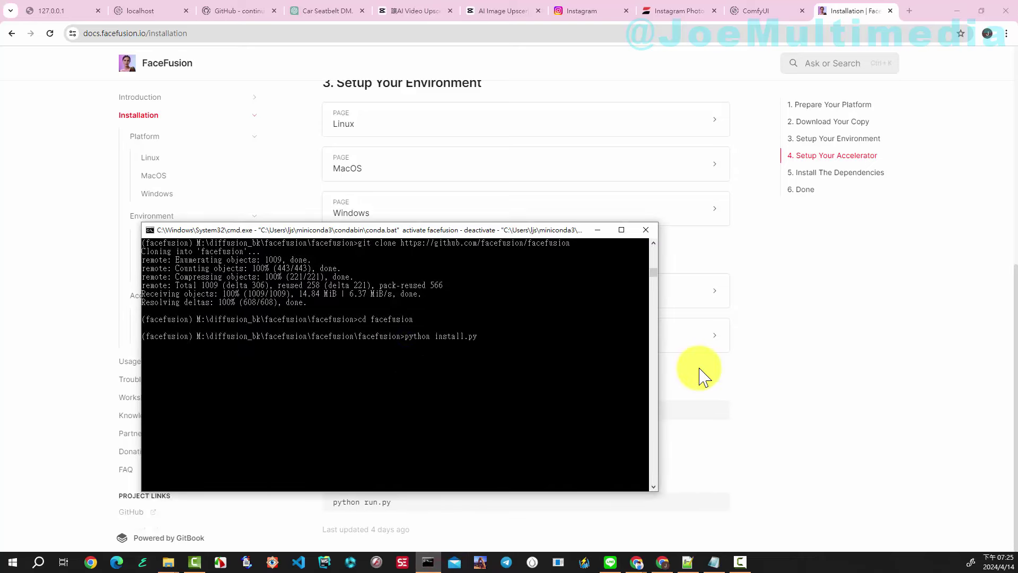
pyautogui.press('Return')
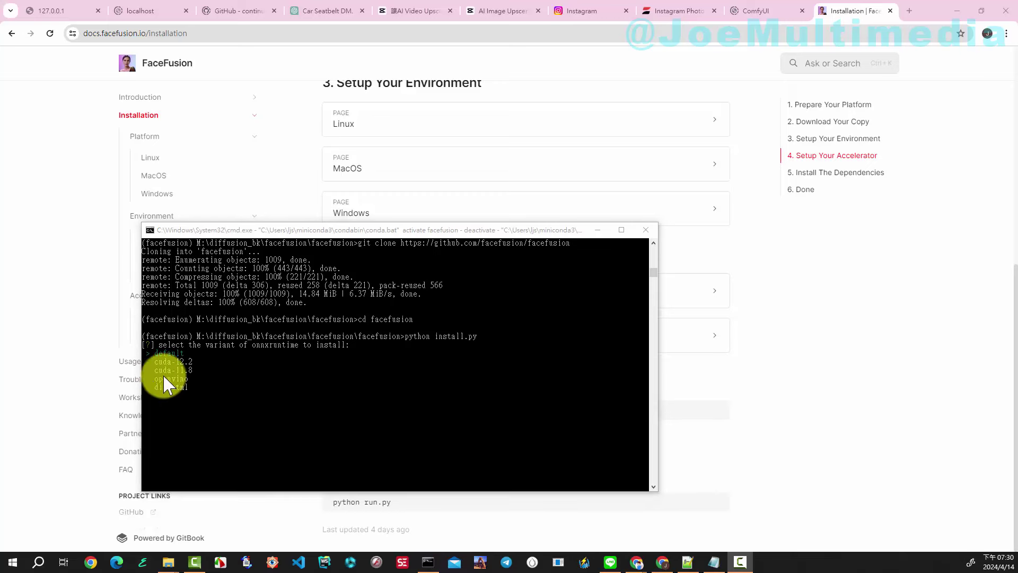
# - Check the CUDA version on the docs' Accelerator page for Windows, then return to the installer in the Command Prompt
pyautogui.click(45, 326)
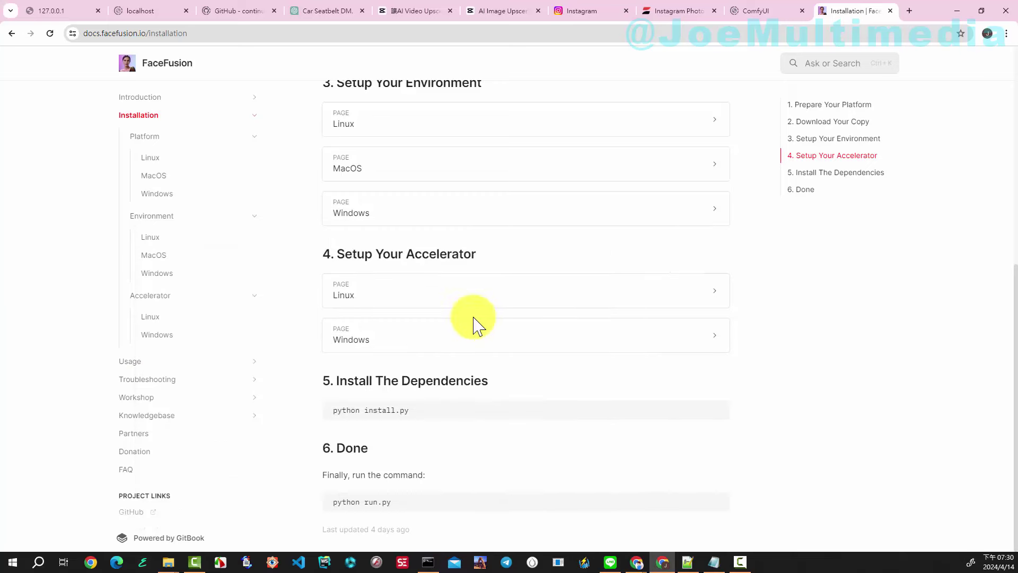
pyautogui.click(162, 336)
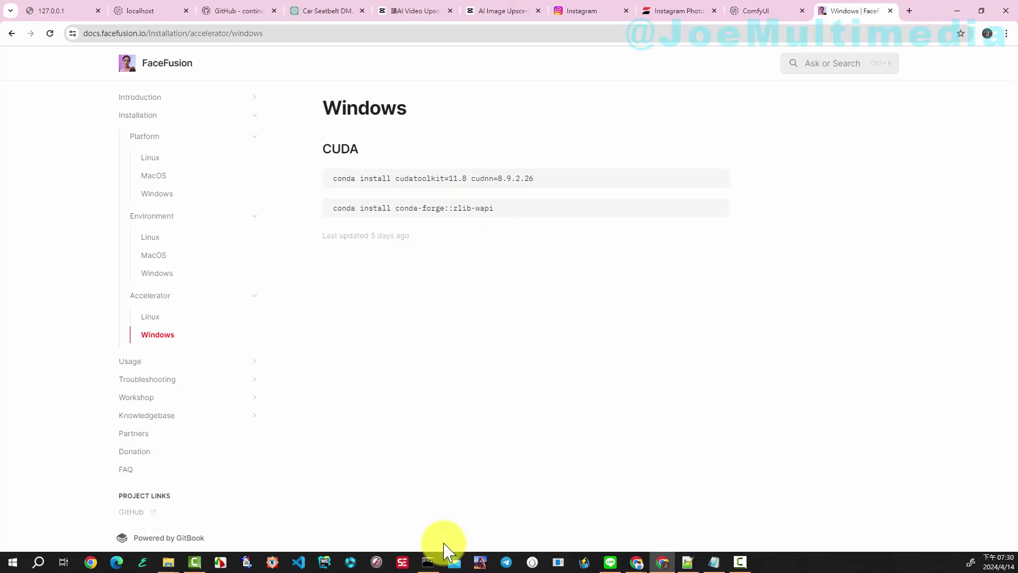
pyautogui.click(427, 562)
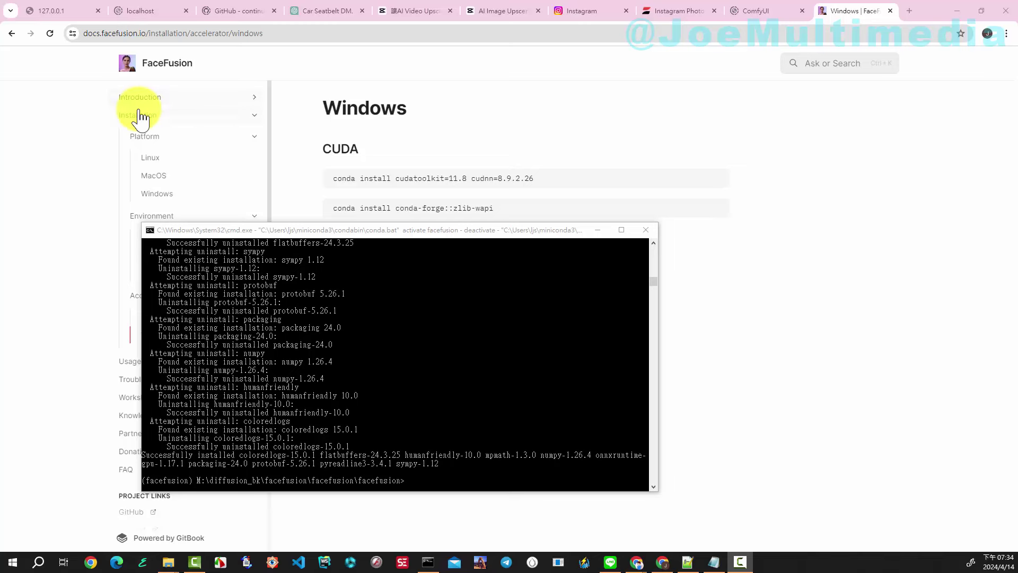
# - Copy python run.py from the docs' Installation page and run it in the Command Prompt to launch FaceFusion
pyautogui.click(141, 115)
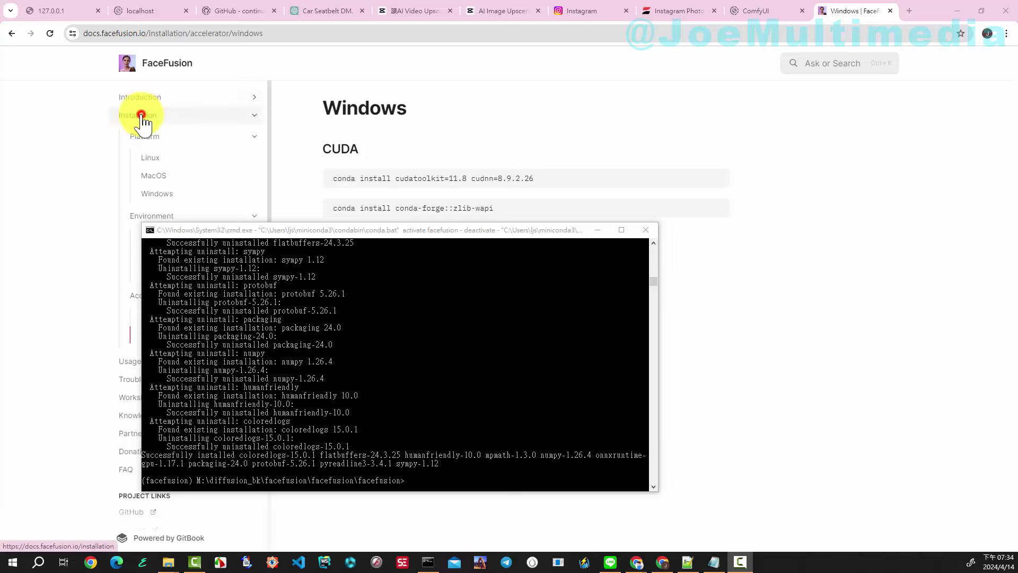
pyautogui.scroll(-7, 582, 298)
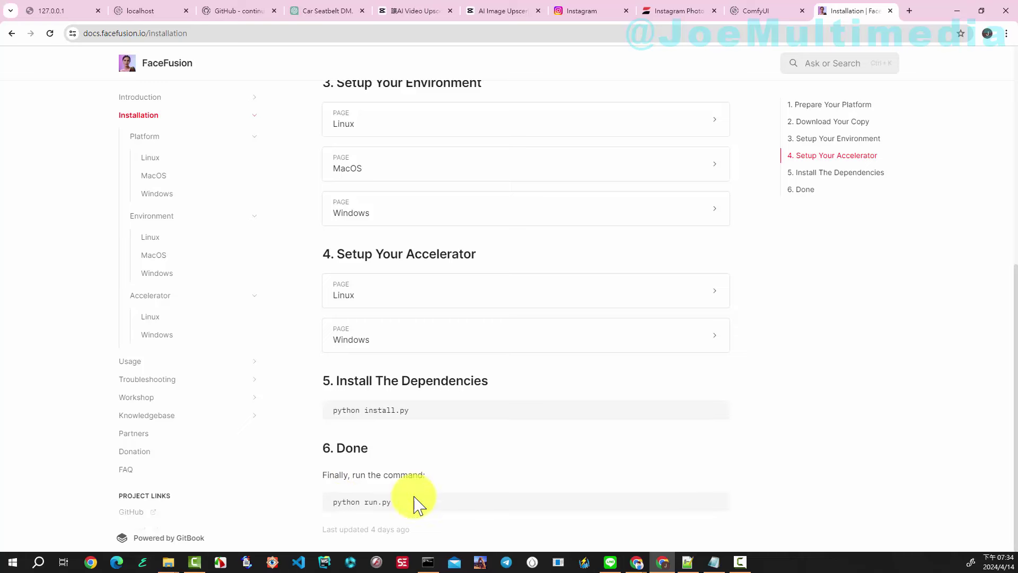
pyautogui.moveTo(400, 508)
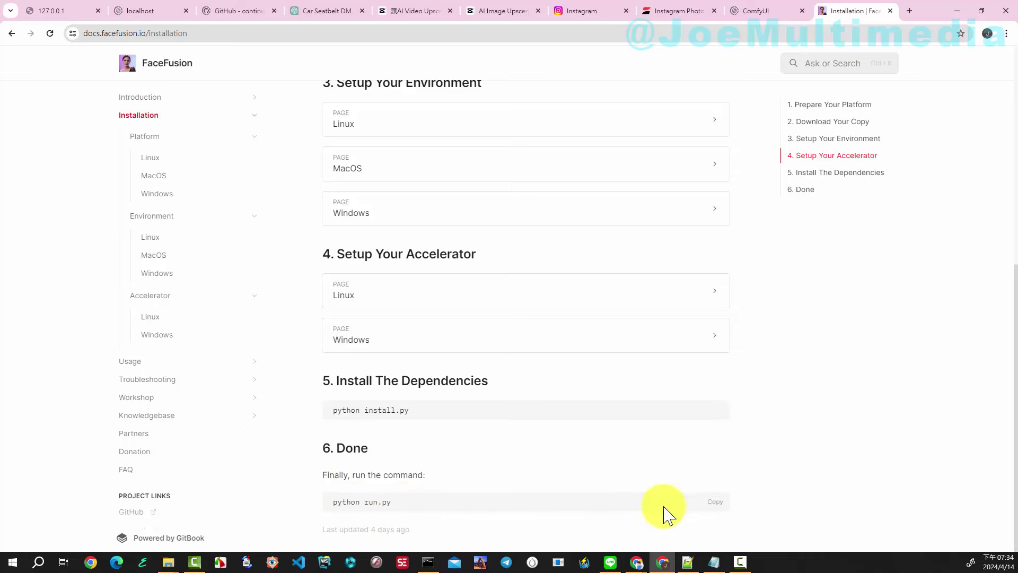
pyautogui.click(713, 508)
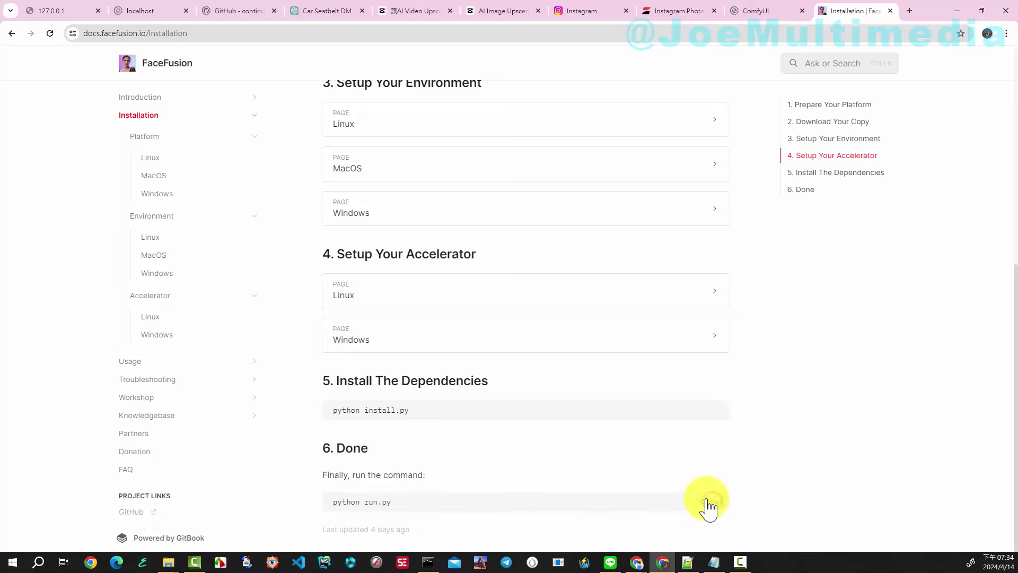
pyautogui.click(428, 561)
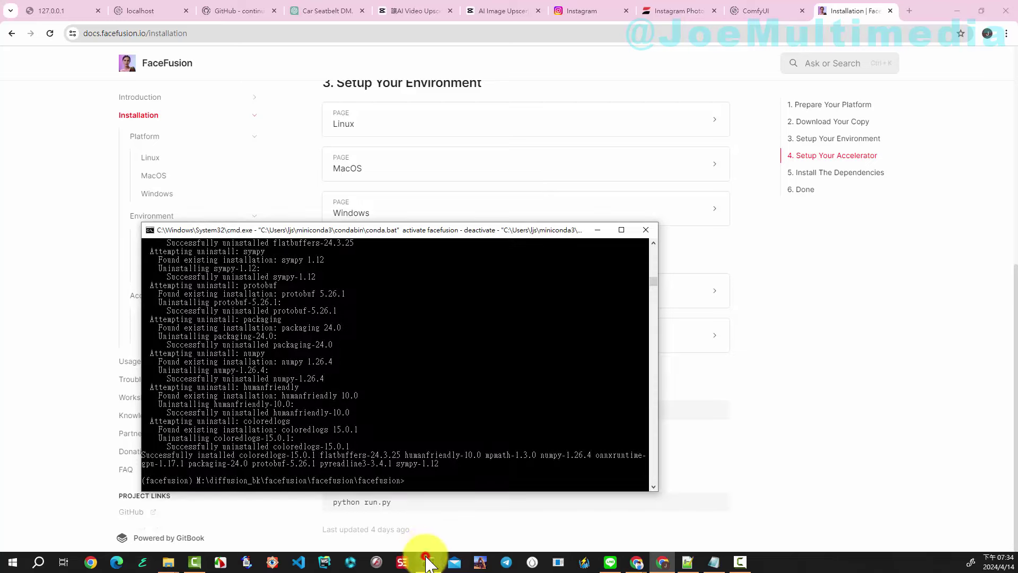
pyautogui.rightClick(410, 480)
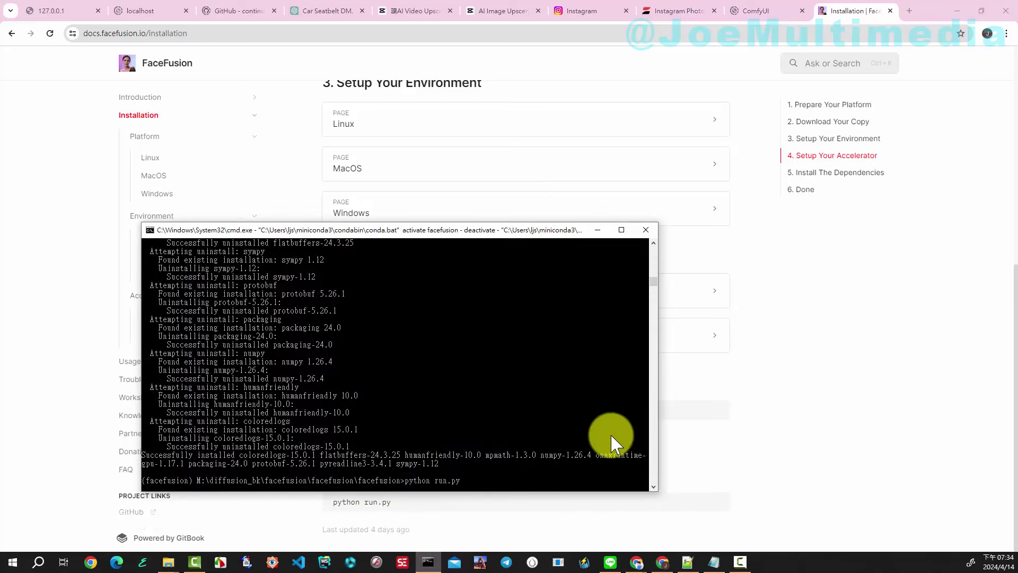
pyautogui.press('Return')
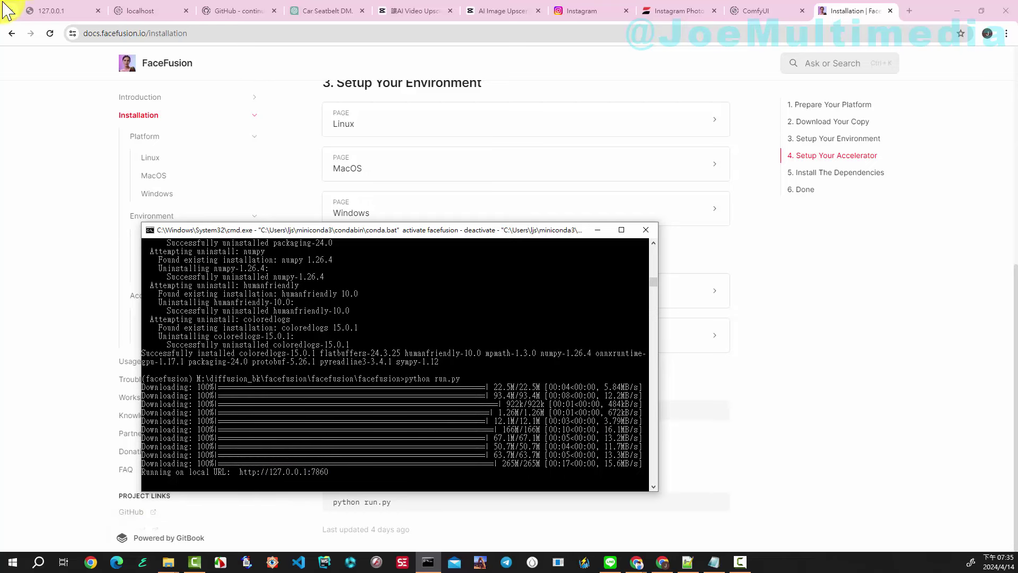
# - Switch to the browser's 127.0.0.1 page and open the local FaceFusion interface at 127.0.0.1:7860
pyautogui.click(52, 12)
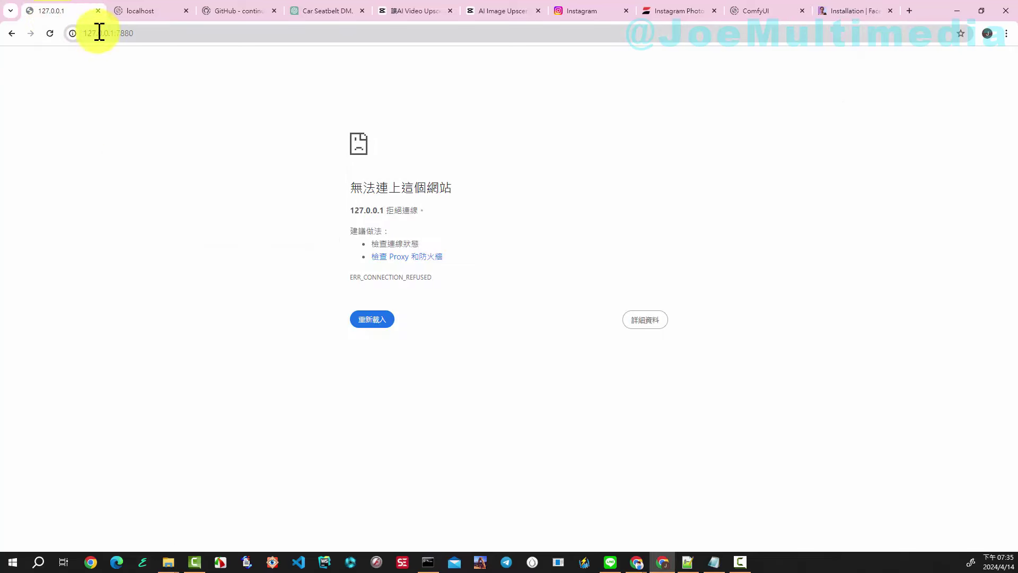
pyautogui.click(127, 33)
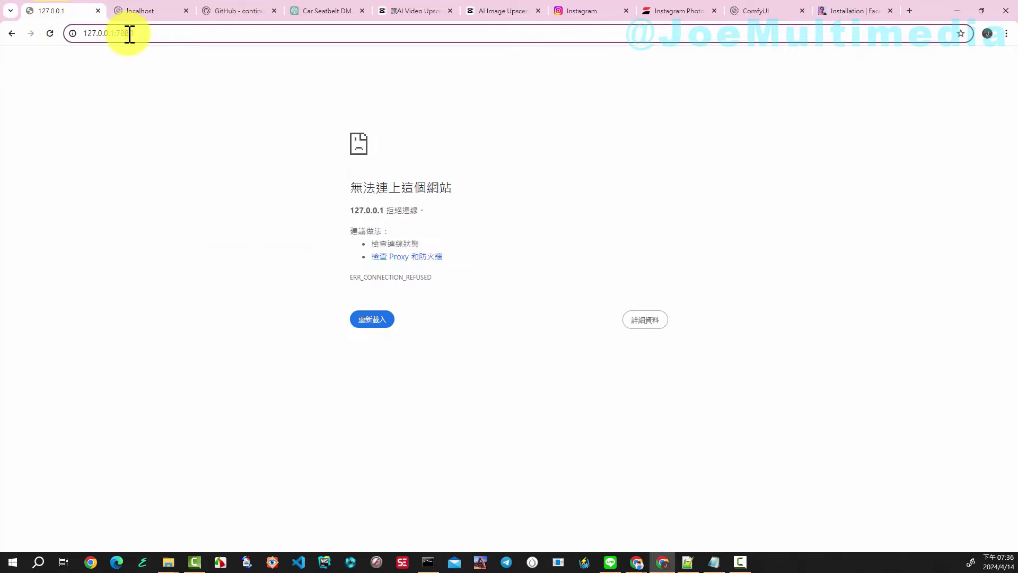
pyautogui.press('BackSpace')
pyautogui.press('BackSpace')
pyautogui.press('BackSpace')
pyautogui.write('8')
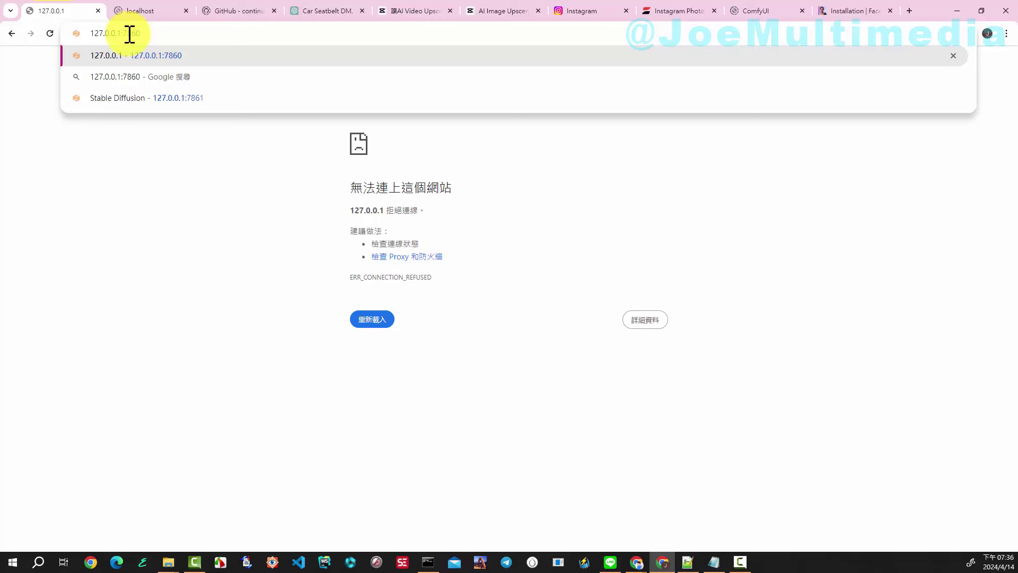
pyautogui.press('Return')
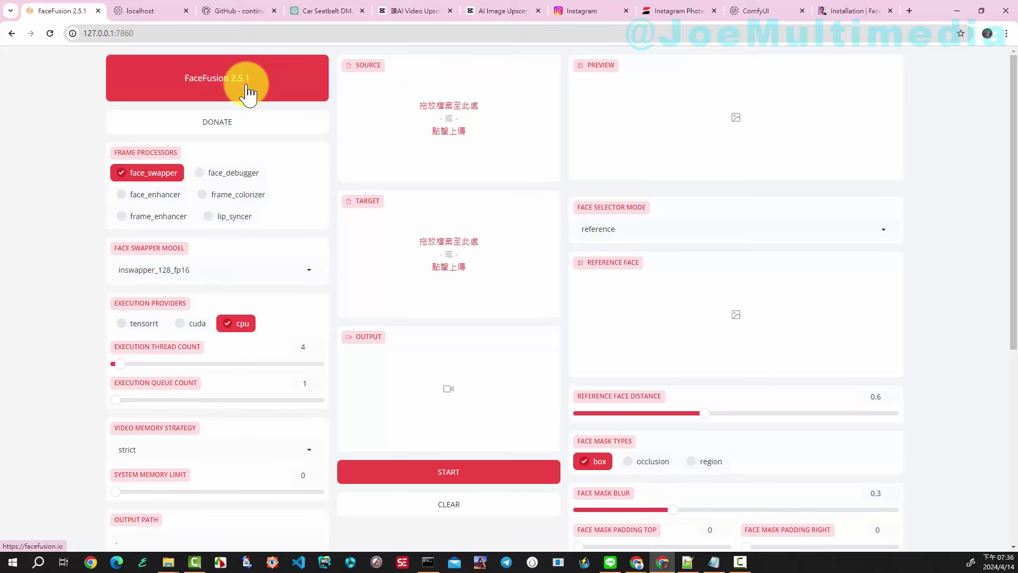
# - Enable the cuda execution provider and the face_enhancer and frame_enhancer processors, checking the model downloads in the Command Prompt
pyautogui.click(180, 323)
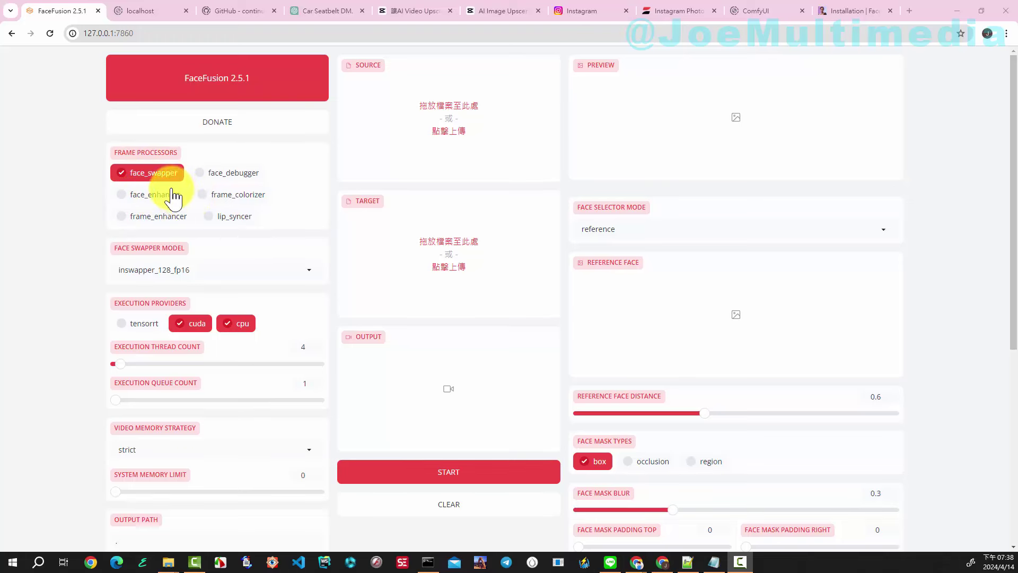
pyautogui.click(123, 196)
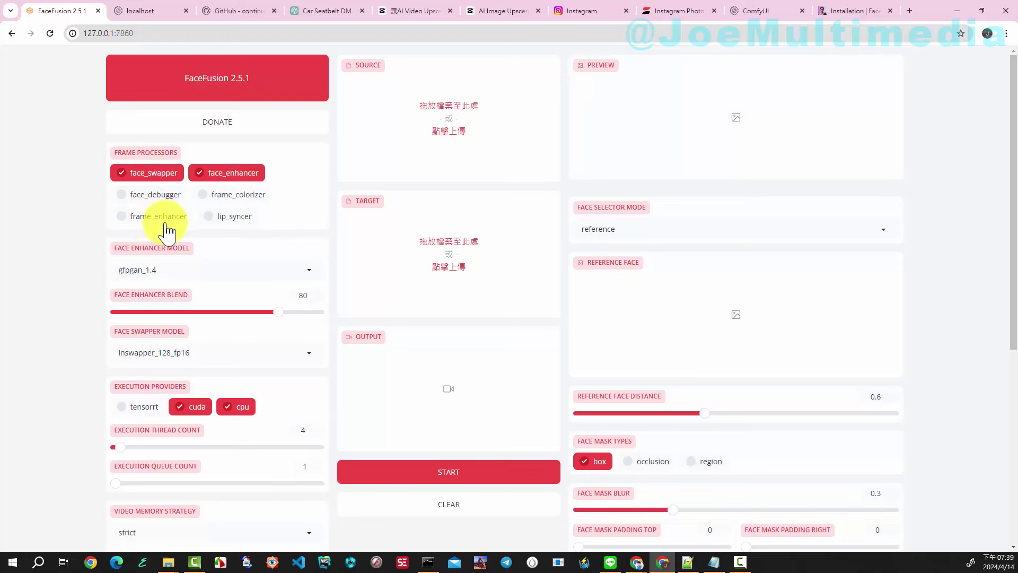
pyautogui.click(123, 218)
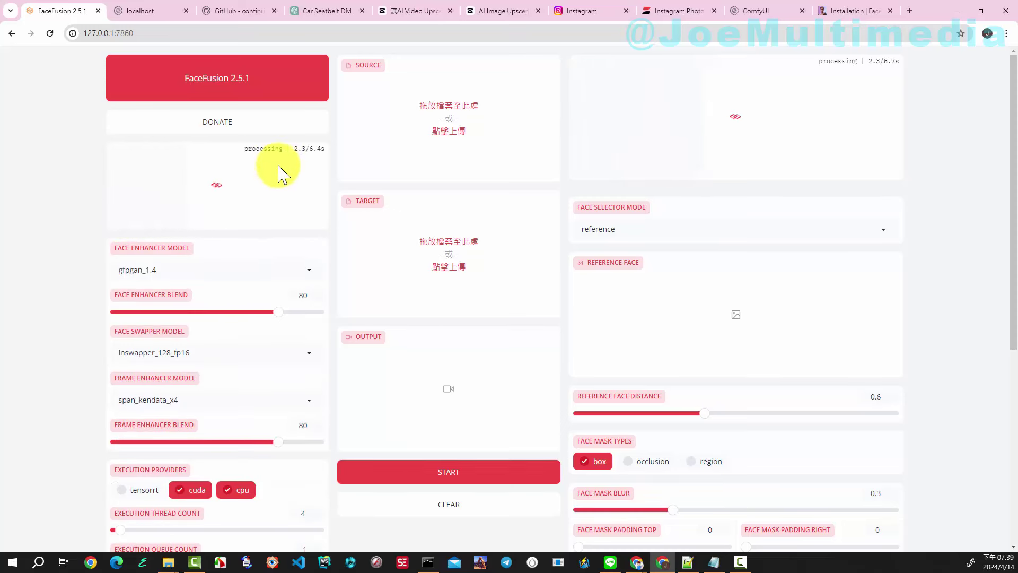
pyautogui.click(428, 562)
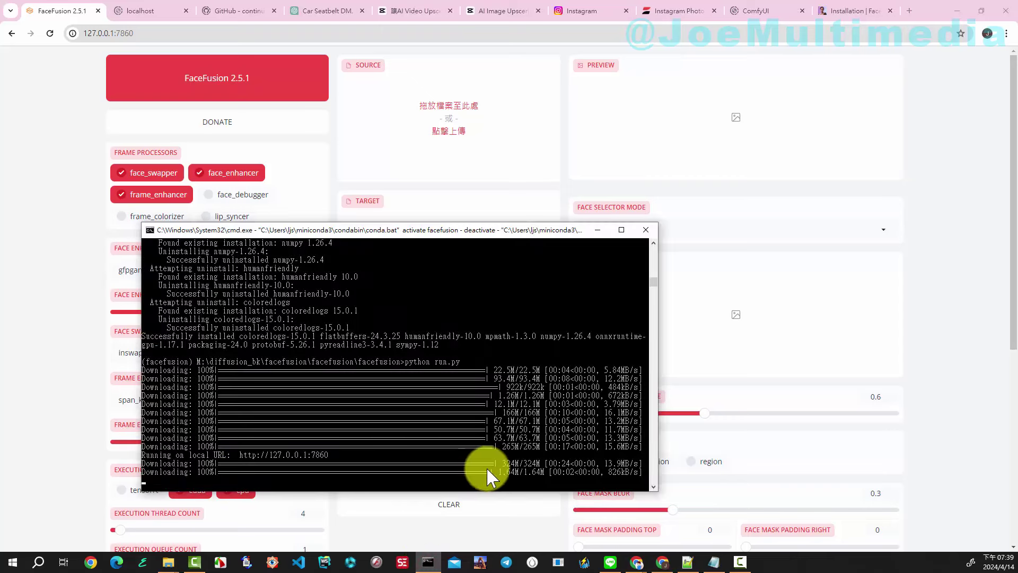
pyautogui.click(32, 289)
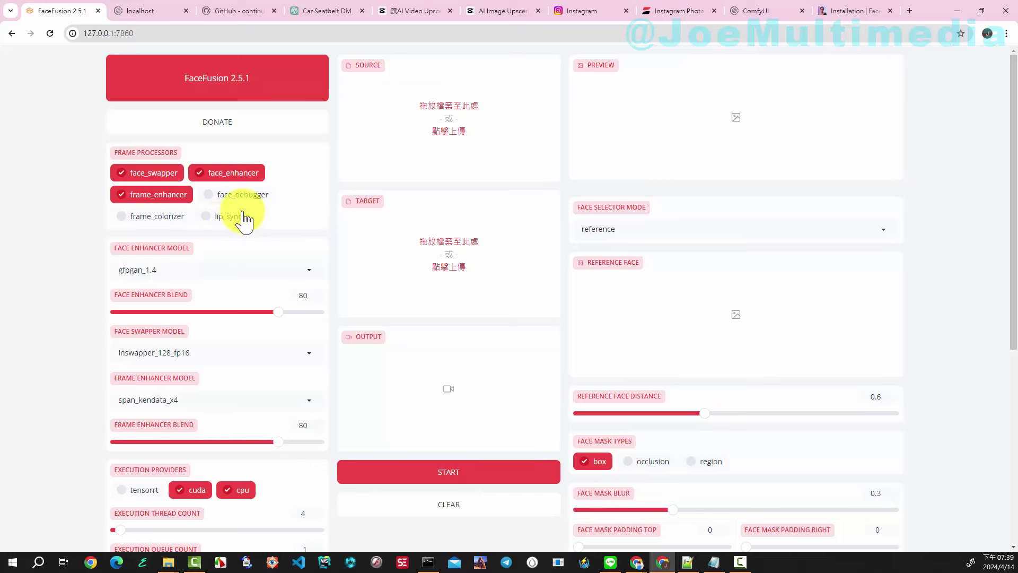
# - Enable the lip_syncer frame processor and check its model download in the Command Prompt
pyautogui.click(208, 217)
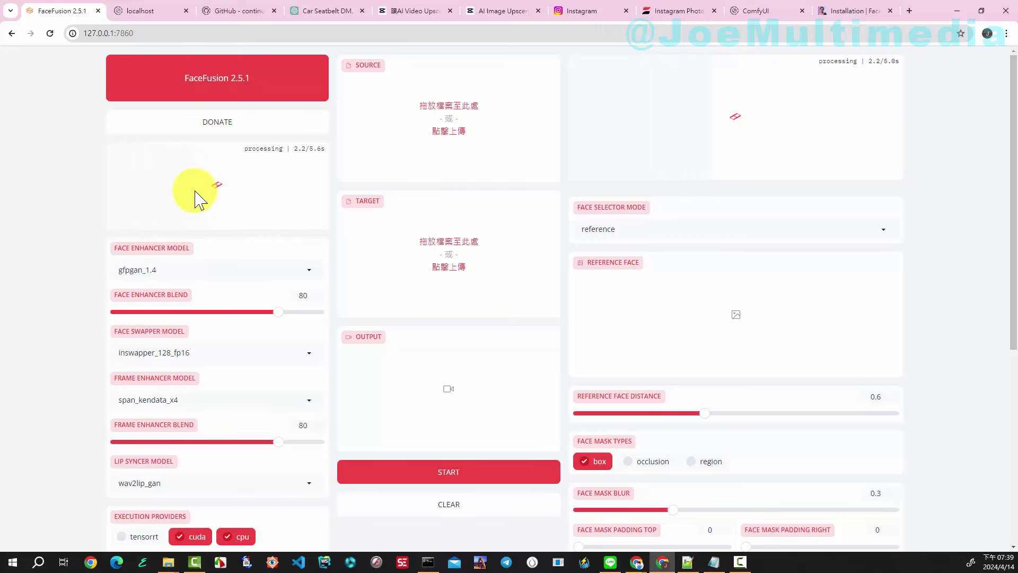
pyautogui.click(428, 562)
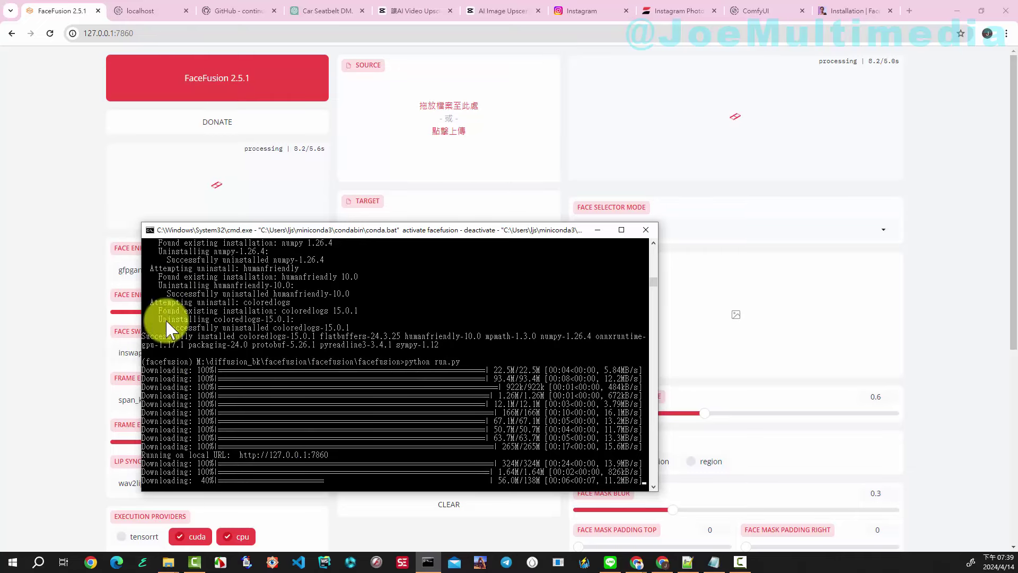
pyautogui.click(21, 255)
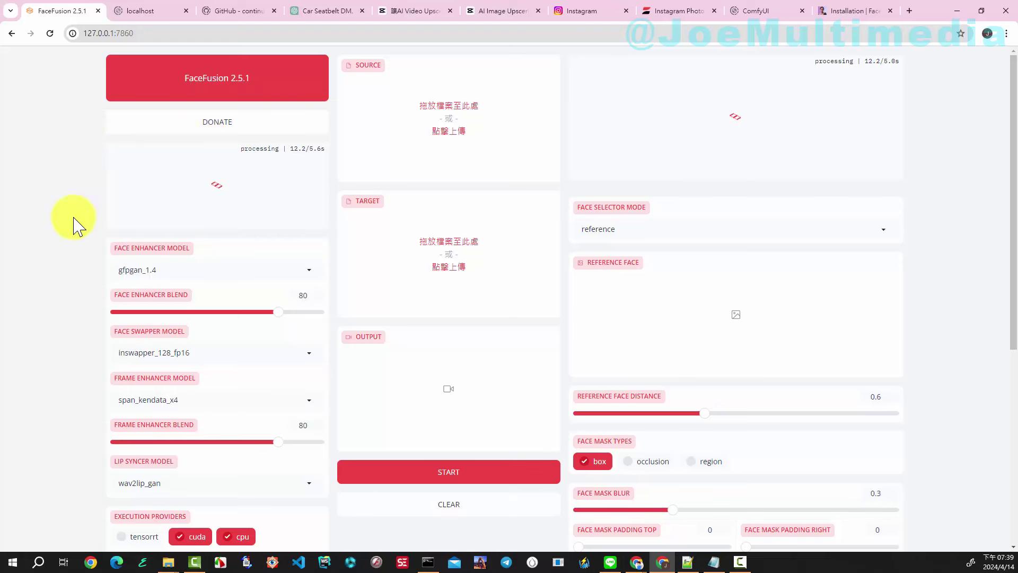
# - Examine the available face enhancer, face swapper and frame enhancer models without changing the selected ones
pyautogui.click(311, 272)
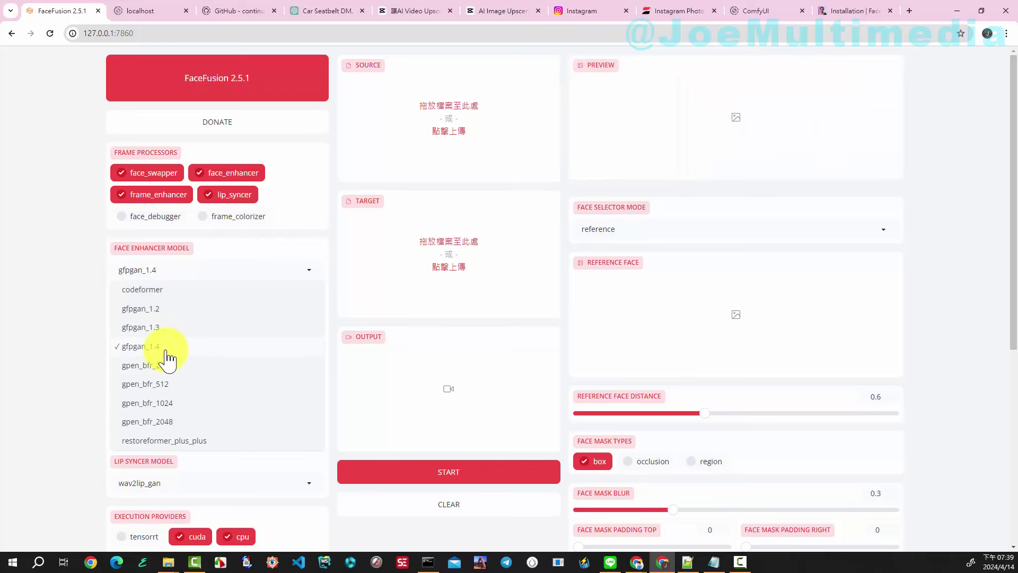
pyautogui.click(46, 326)
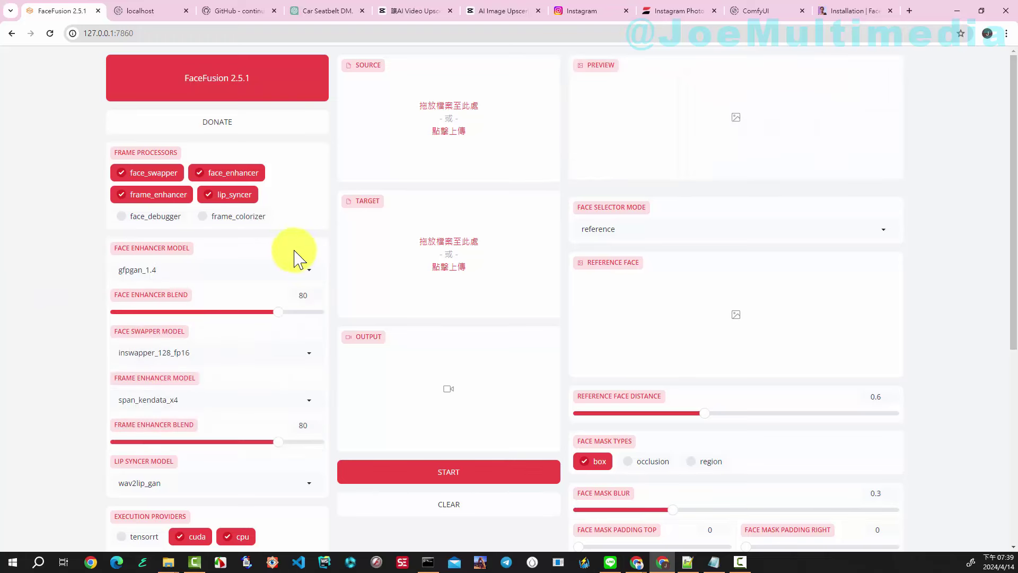
pyautogui.click(309, 350)
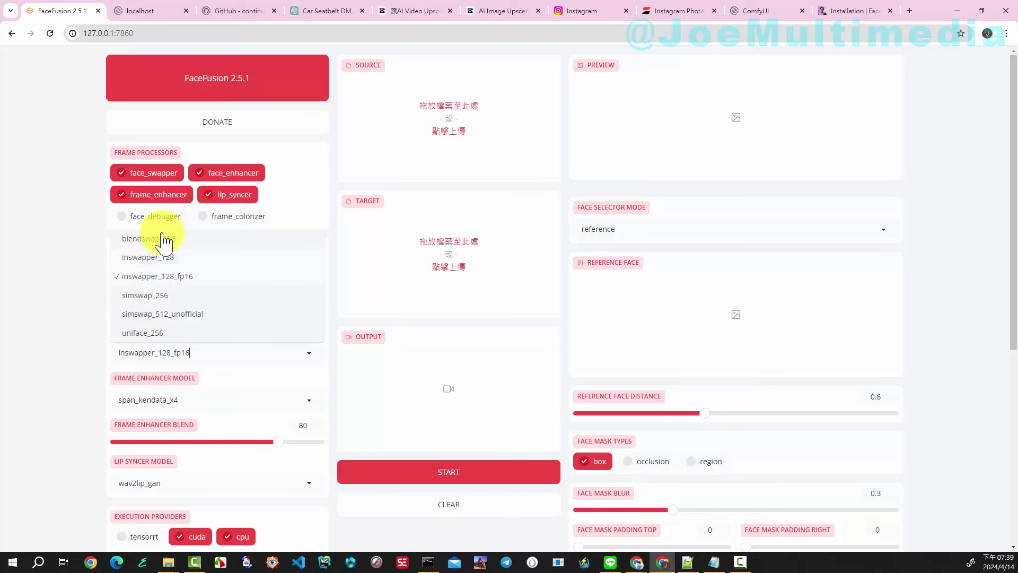
pyautogui.click(40, 347)
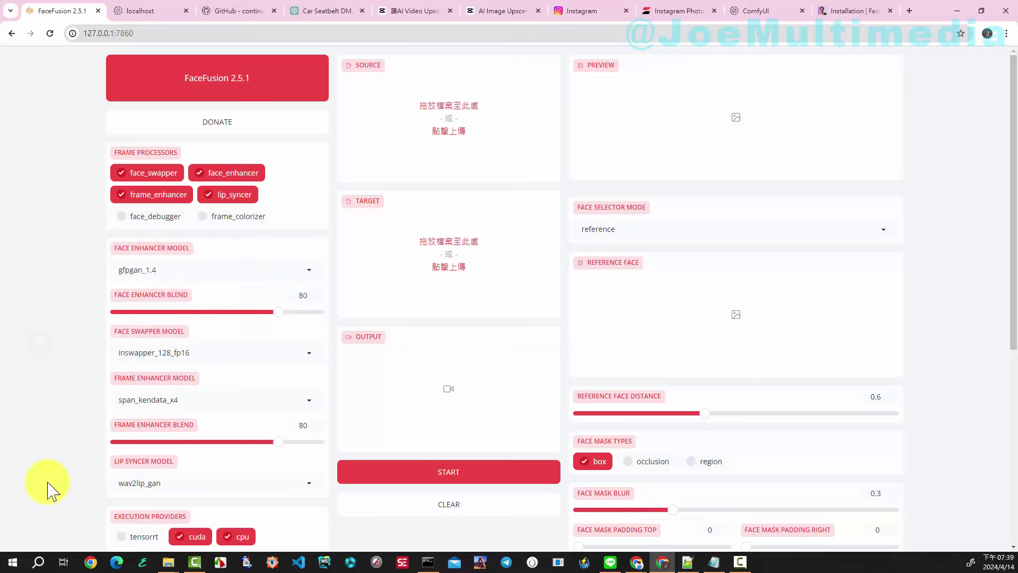
pyautogui.click(308, 402)
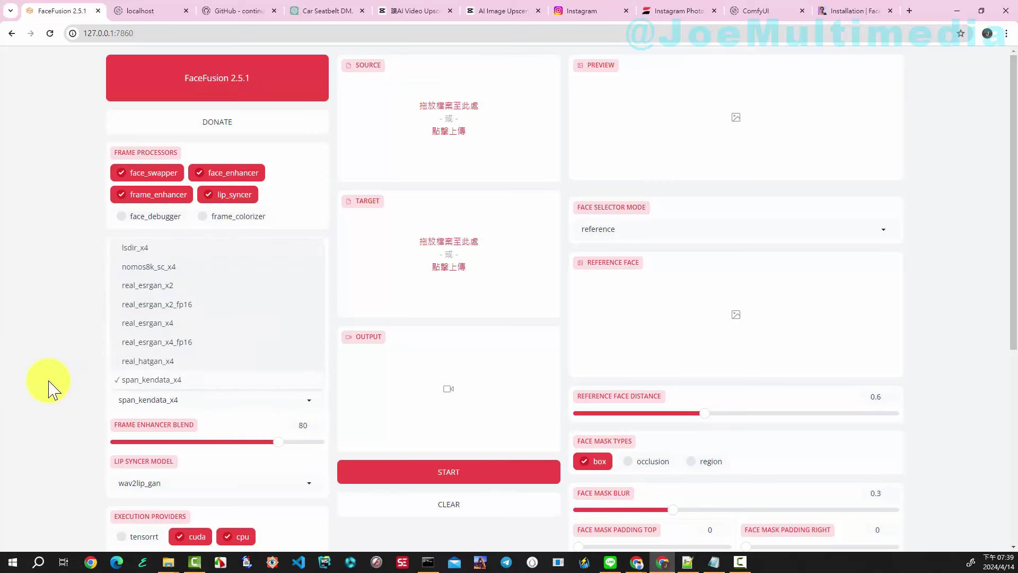
pyautogui.click(28, 379)
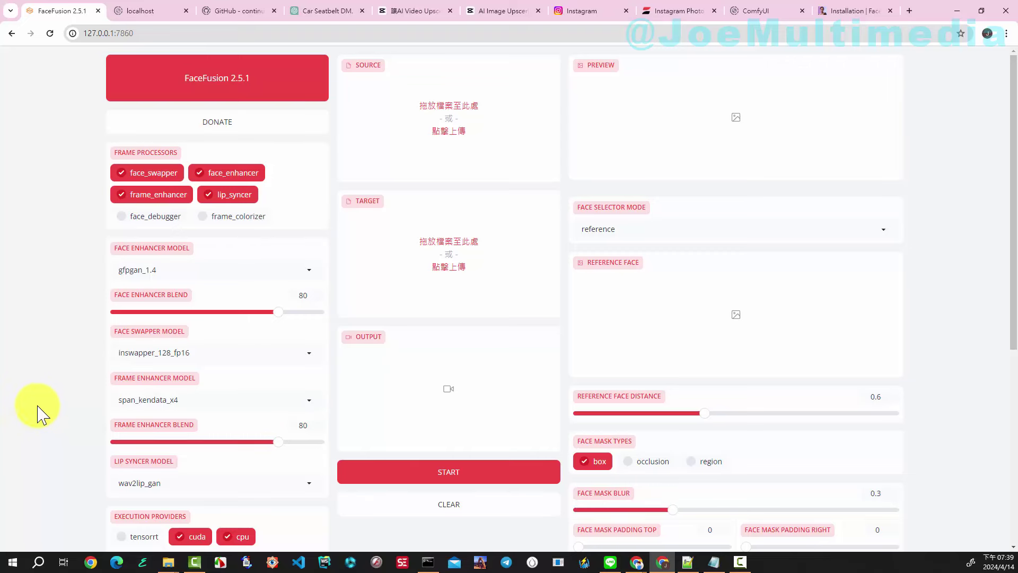
# - Examine the remaining FaceFusion settings for execution, video memory, output path, face masks, face analyser, face detector and options
pyautogui.scroll(-3, 39, 413)
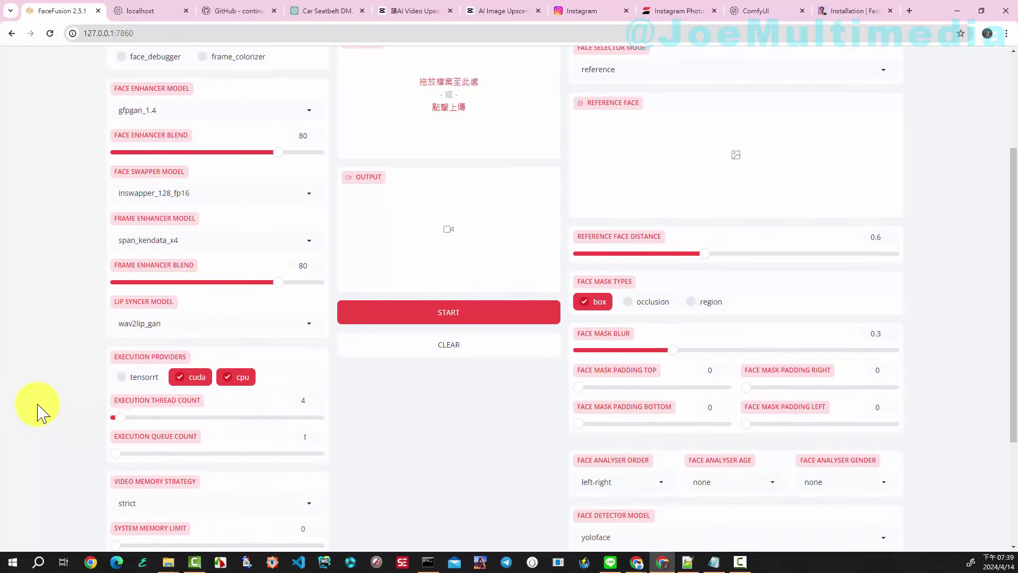
pyautogui.scroll(-1, 64, 401)
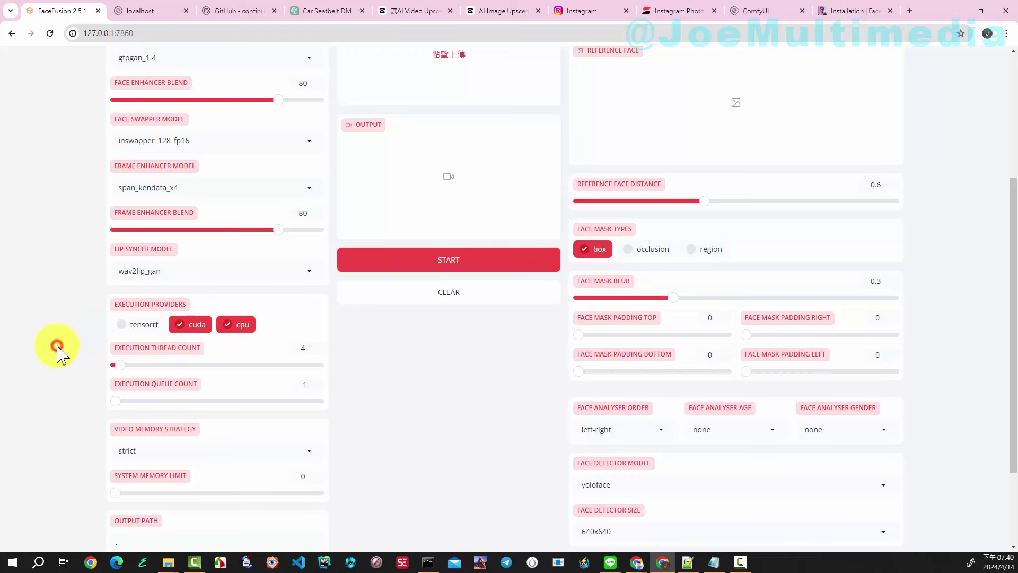
pyautogui.scroll(-2, 132, 313)
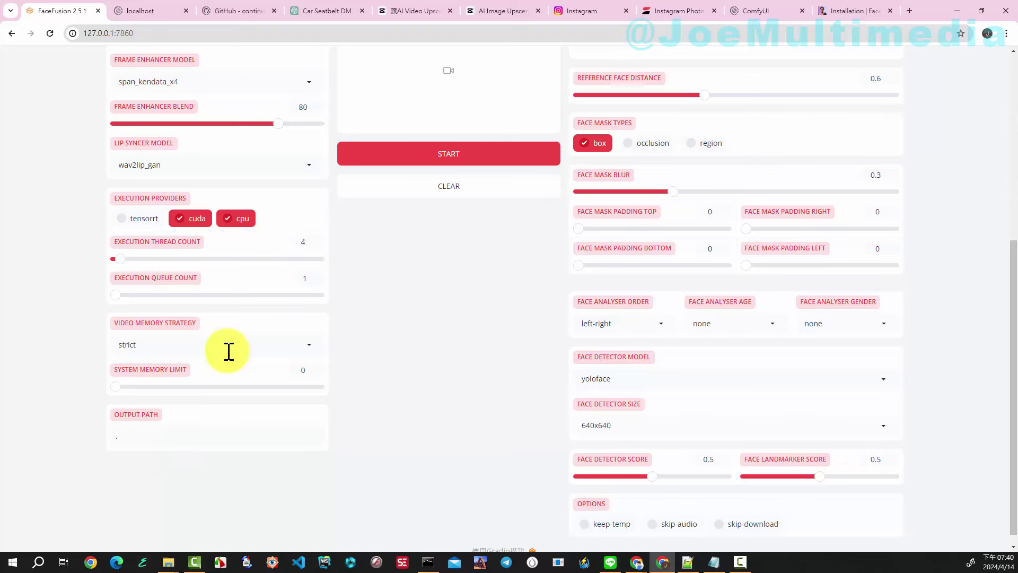
pyautogui.scroll(2, 469, 365)
pyautogui.scroll(3, 468, 365)
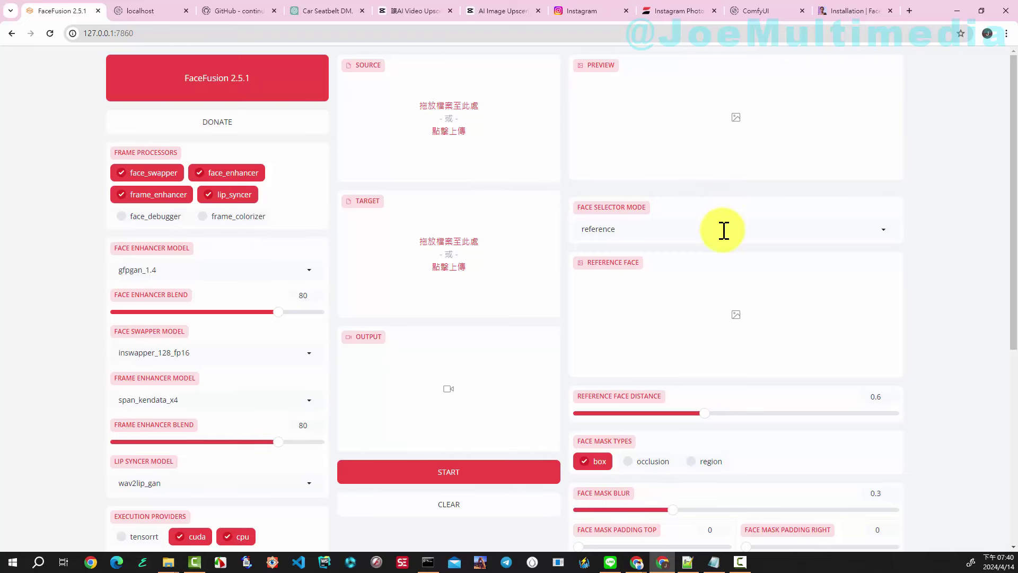
pyautogui.scroll(-4, 726, 234)
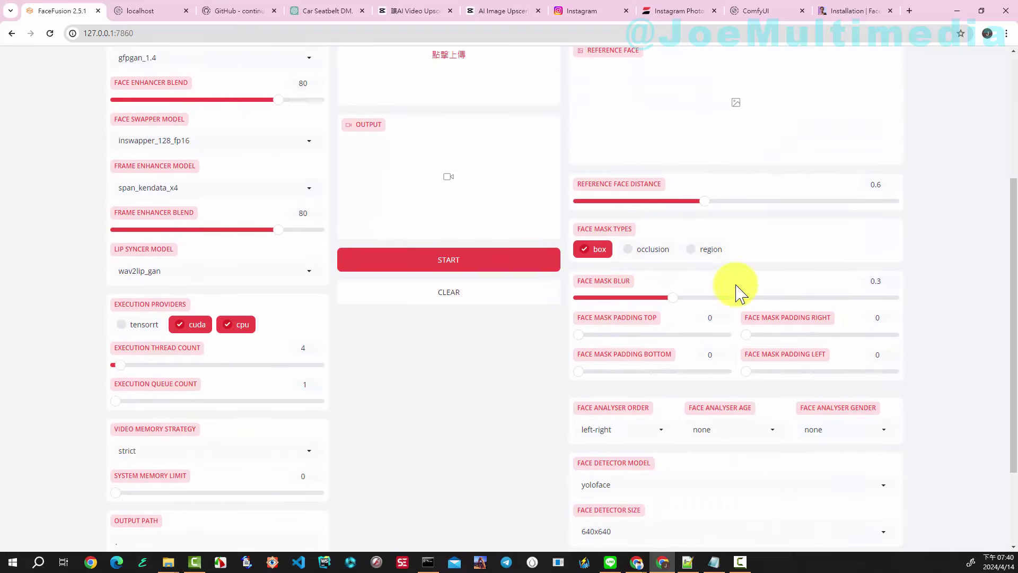
pyautogui.scroll(-2, 773, 473)
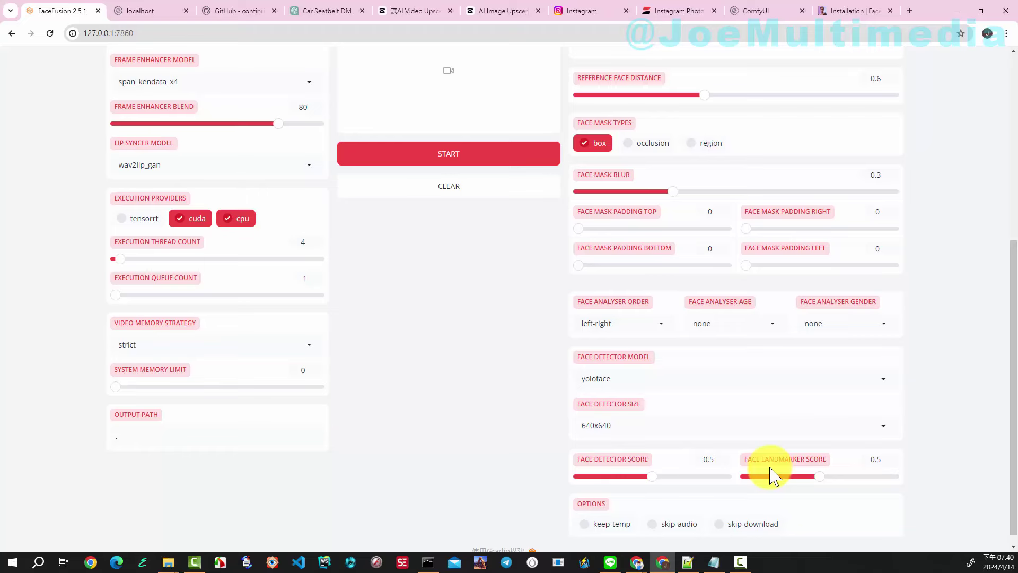
pyautogui.scroll(6, 610, 387)
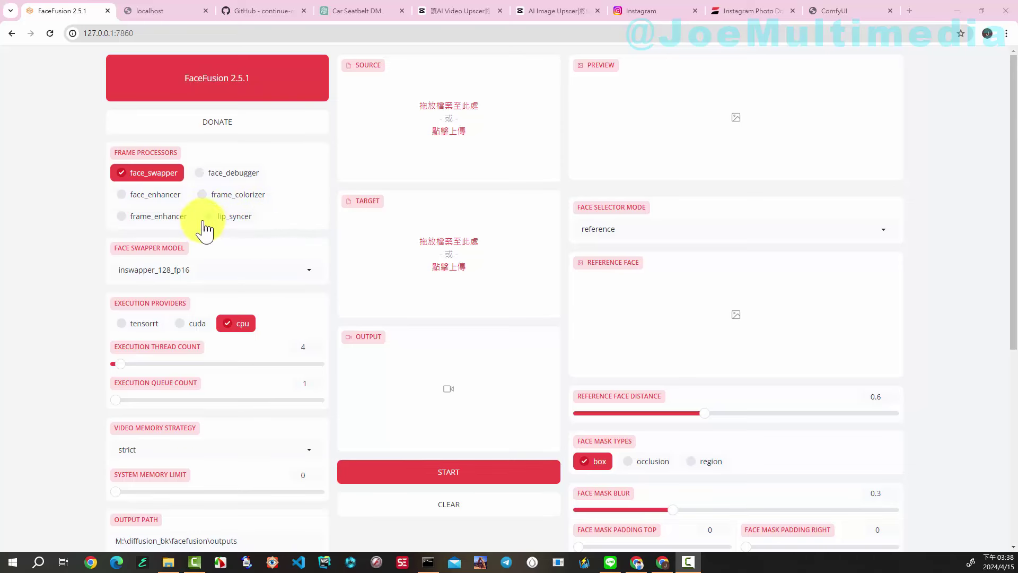
# - Set lip_syncer as the only frame processor and cuda as the only execution provider
pyautogui.click(208, 216)
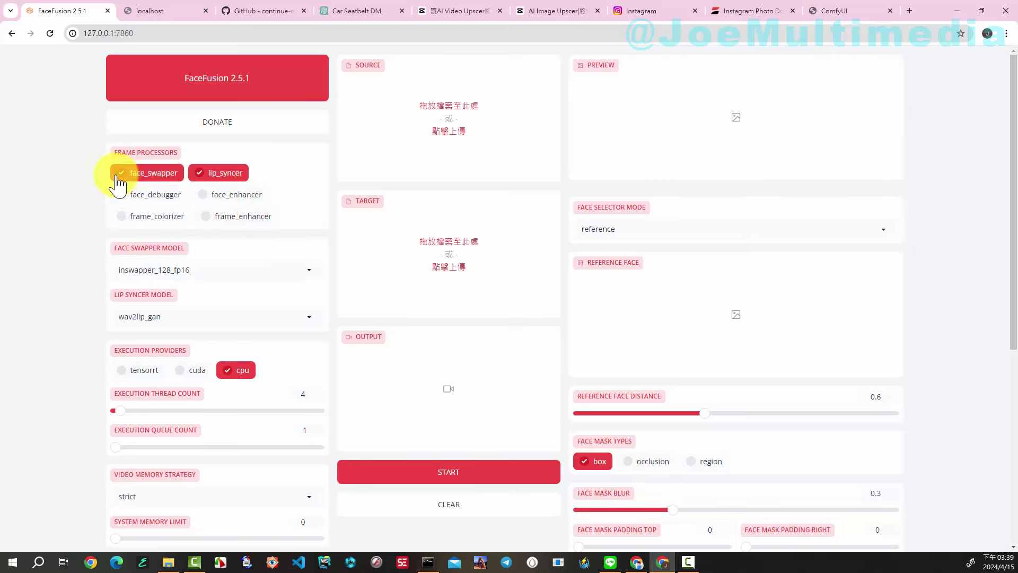
pyautogui.click(121, 172)
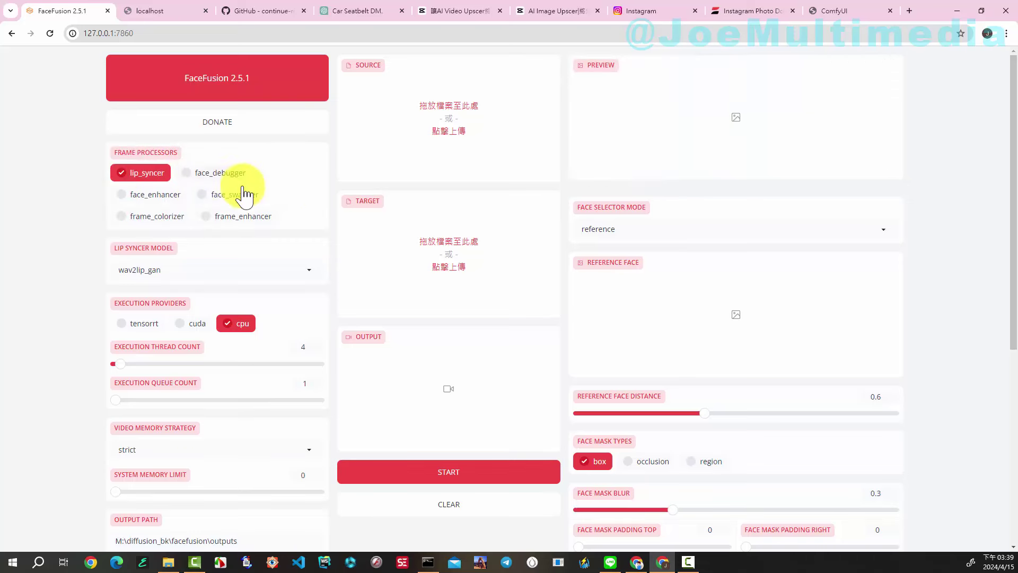
pyautogui.click(181, 325)
pyautogui.click(227, 324)
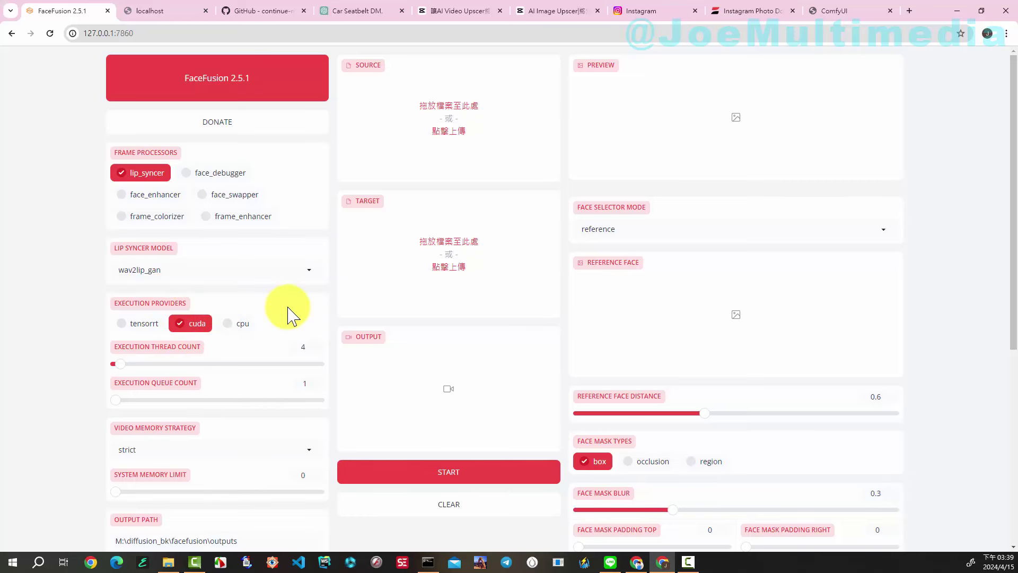
pyautogui.scroll(-3, 288, 315)
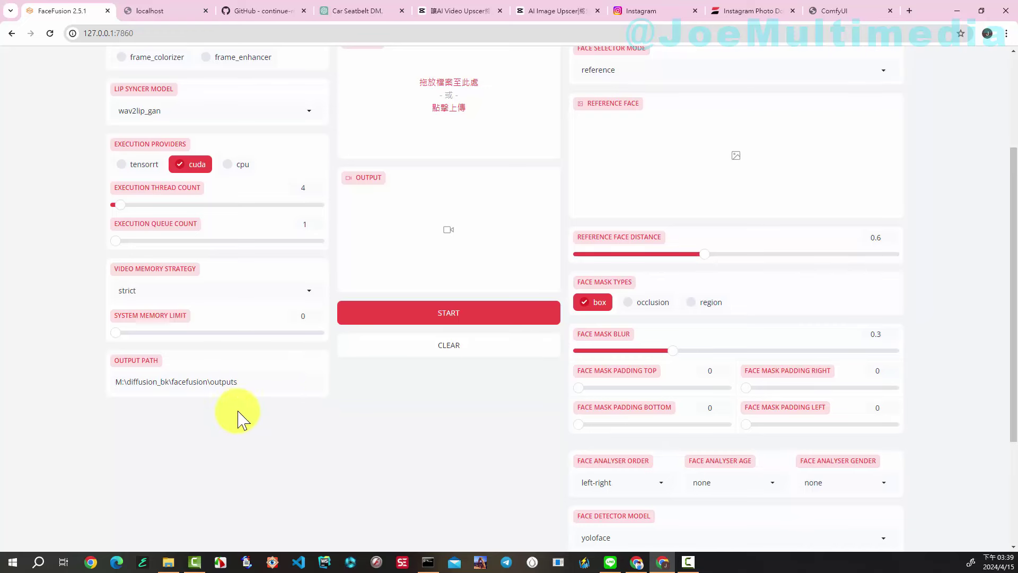
pyautogui.scroll(3, 400, 403)
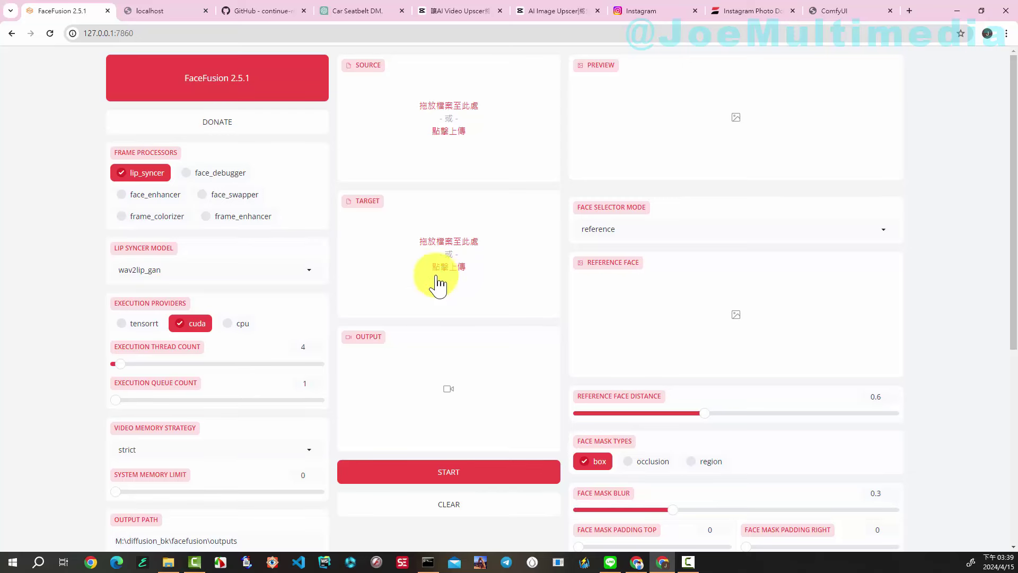
# - Load facefusionsample.MP3 from the facefusion folder as the source and play the audio
pyautogui.click(168, 563)
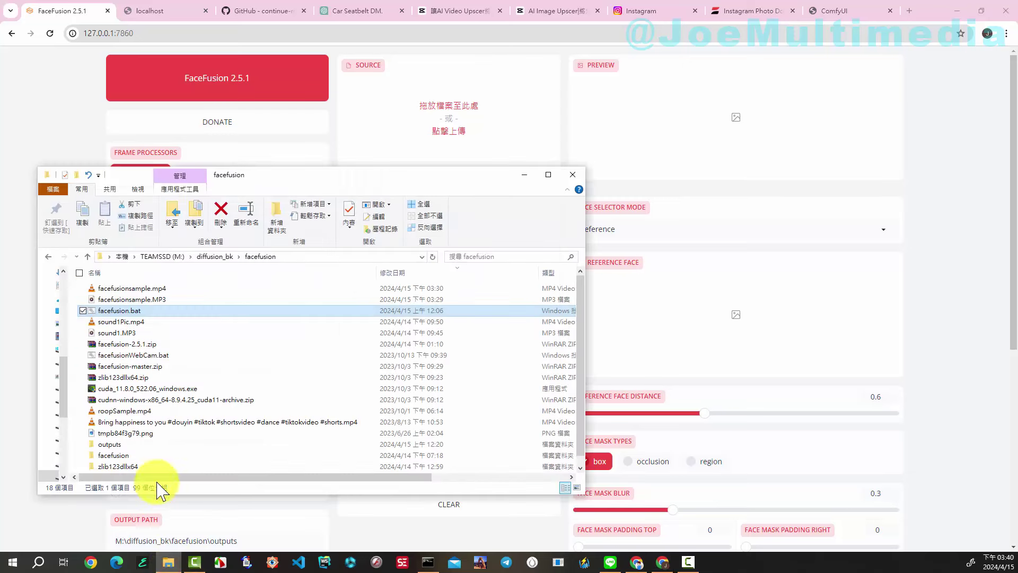
pyautogui.moveTo(257, 179); pyautogui.dragTo(424, 288)
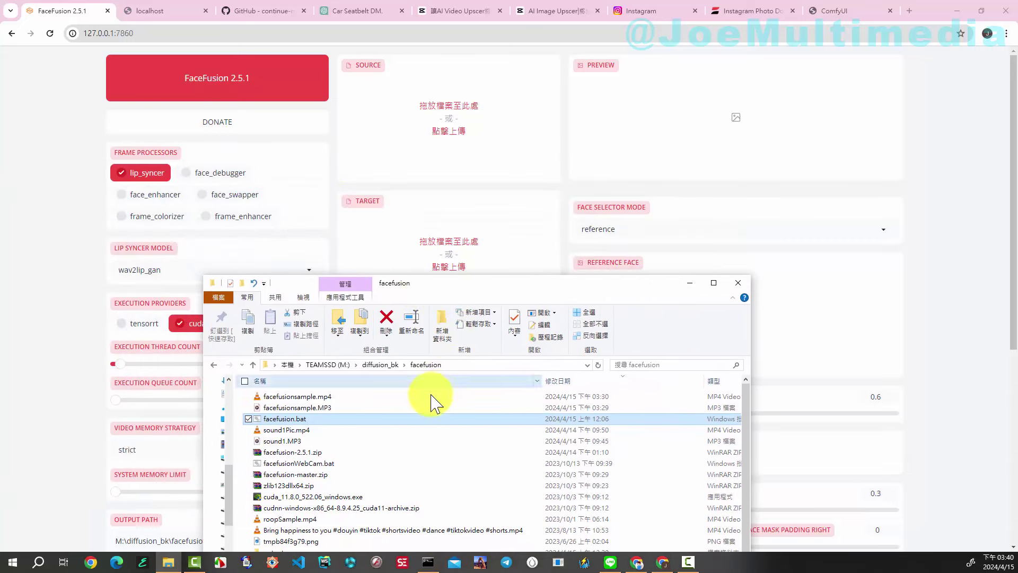
pyautogui.click(323, 408)
pyautogui.moveTo(322, 408); pyautogui.dragTo(448, 101)
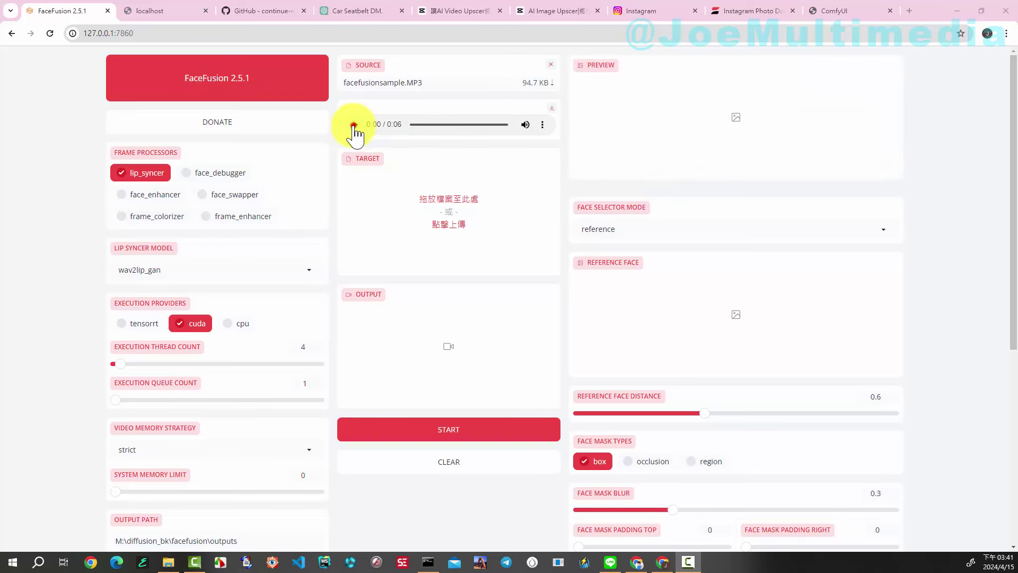
pyautogui.click(354, 125)
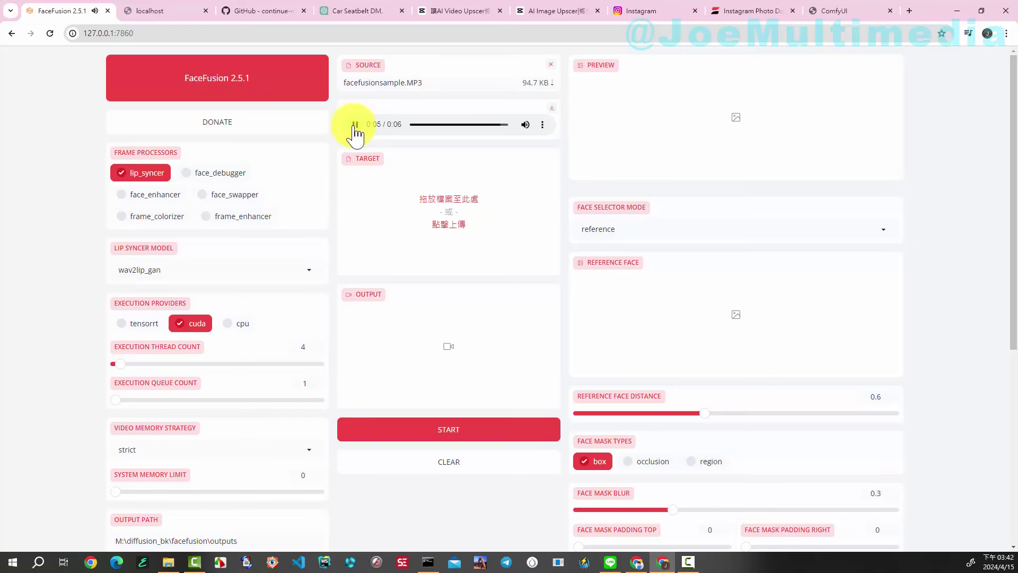
# - Watch facefusionsample.mp4 in the media player, close it, and load the video as the target
pyautogui.click(169, 561)
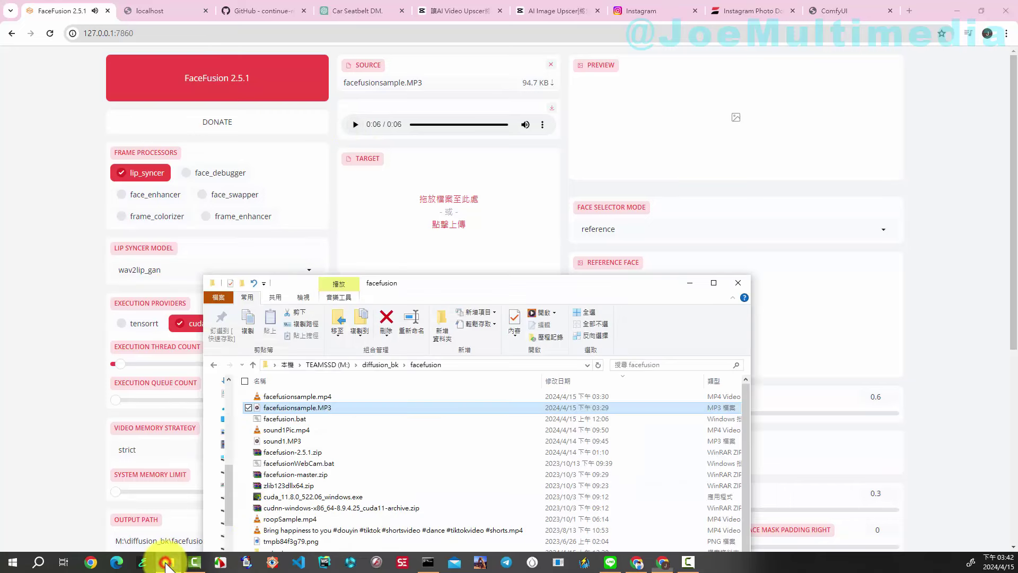
pyautogui.doubleClick(332, 396)
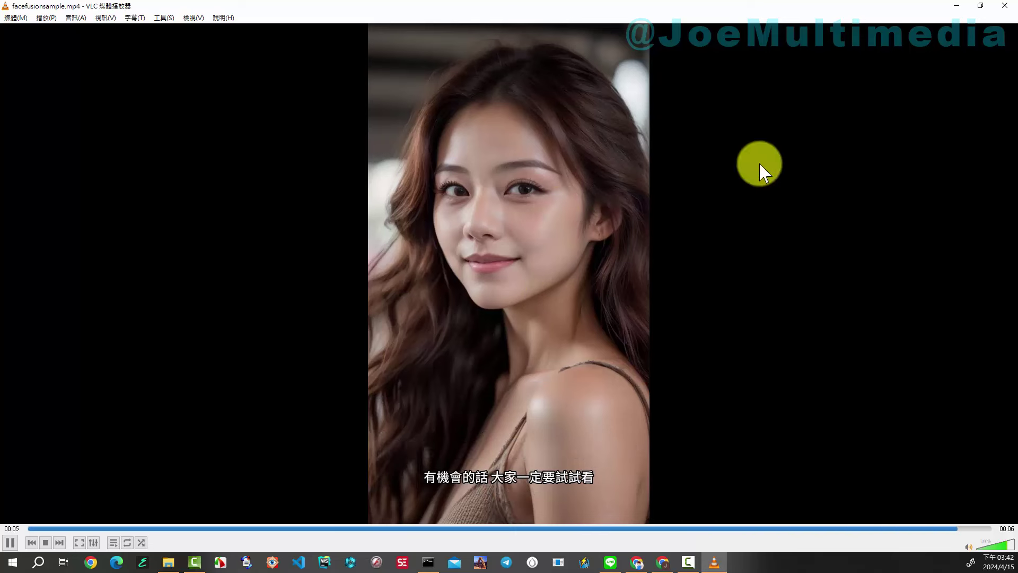
pyautogui.click(1006, 10)
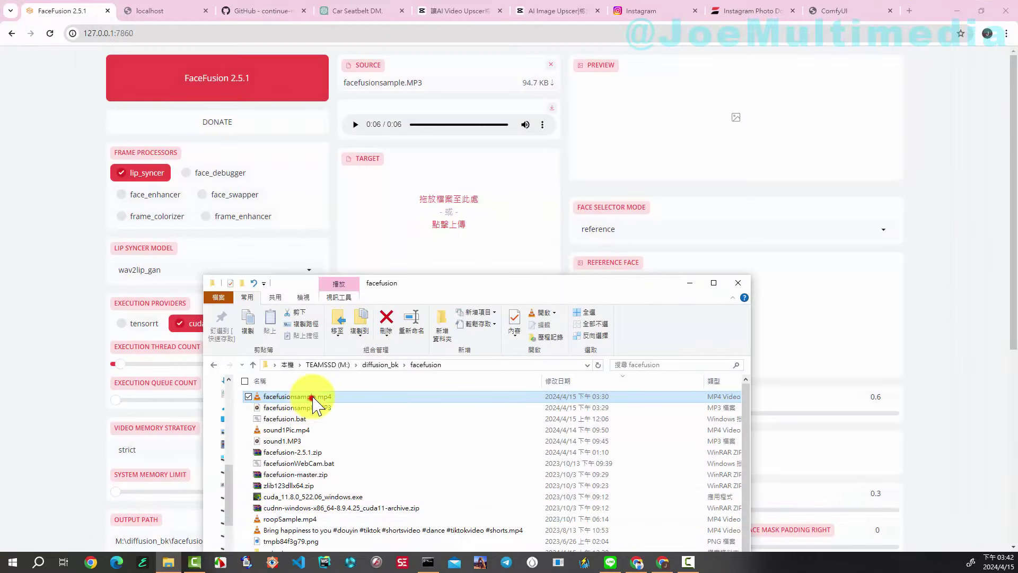
pyautogui.moveTo(312, 401); pyautogui.dragTo(448, 215)
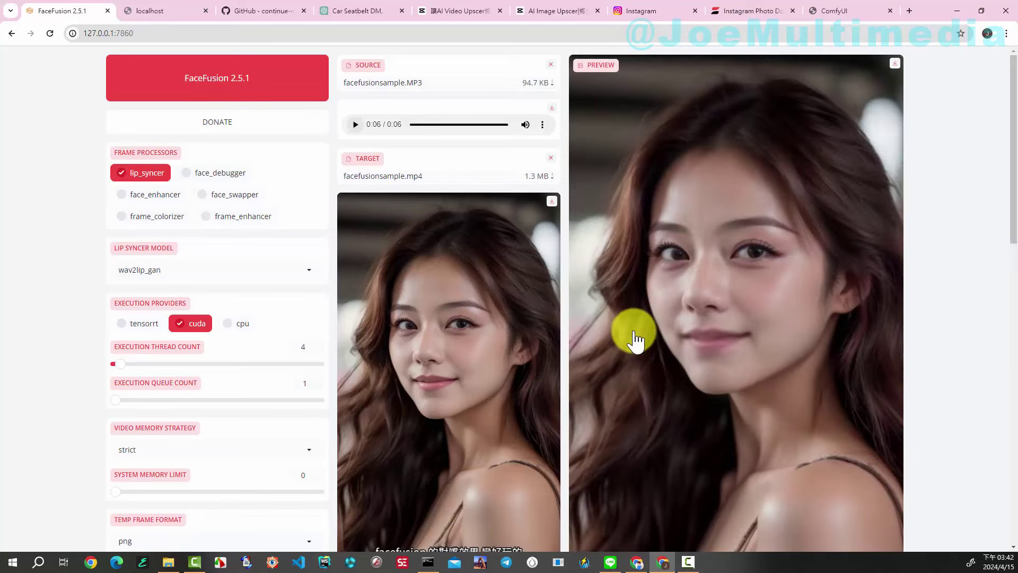
# - Start the lip sync processing with the existing output settings and play the output video
pyautogui.scroll(-4, 535, 361)
pyautogui.scroll(-2, 535, 365)
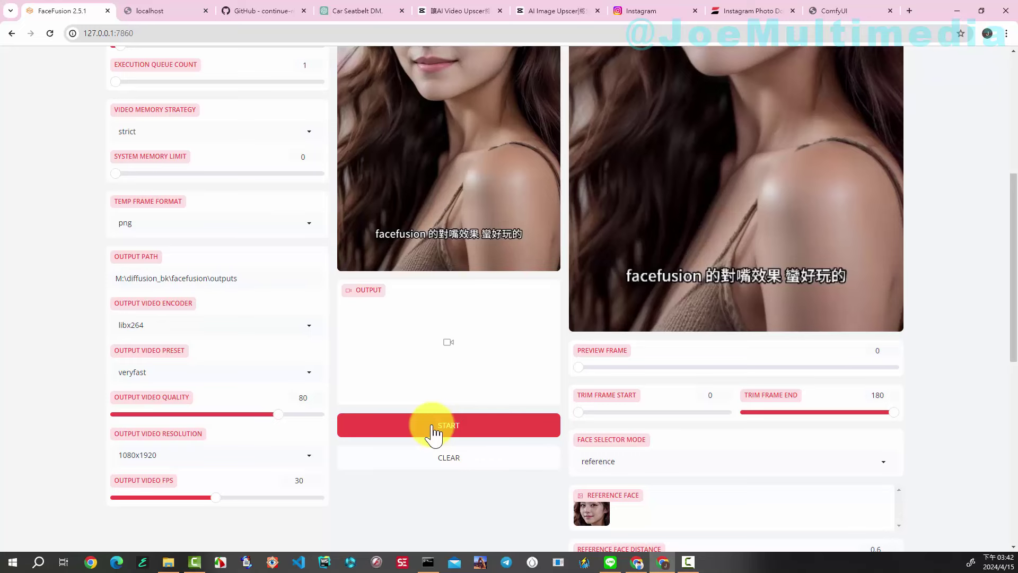
pyautogui.click(164, 567)
pyautogui.click(276, 398)
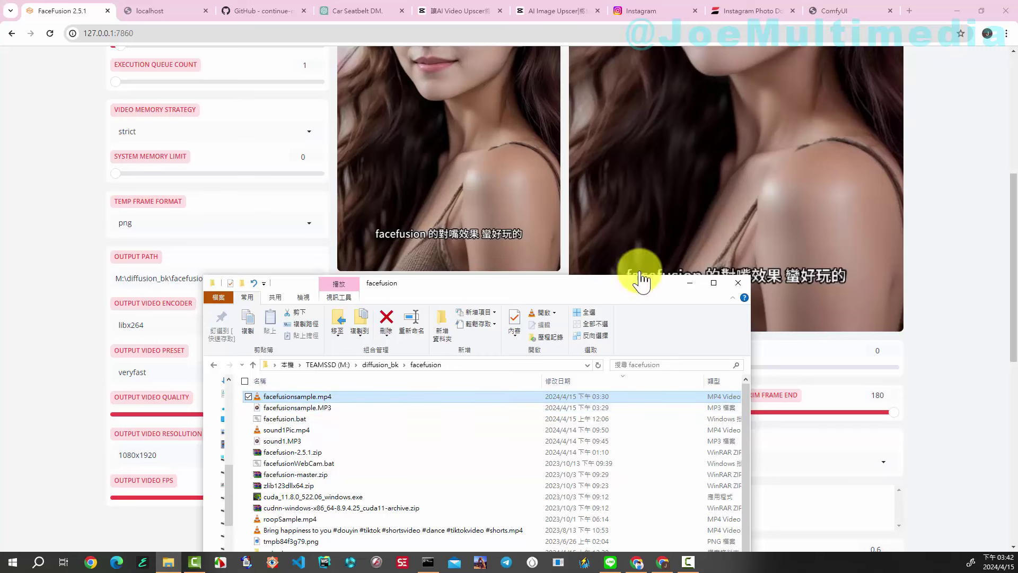
pyautogui.click(690, 283)
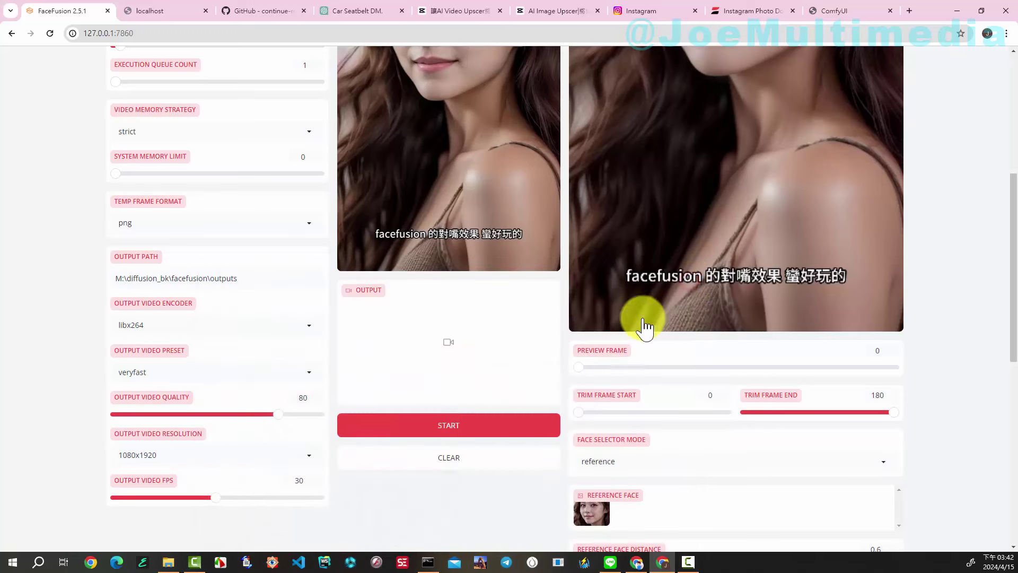
pyautogui.click(459, 427)
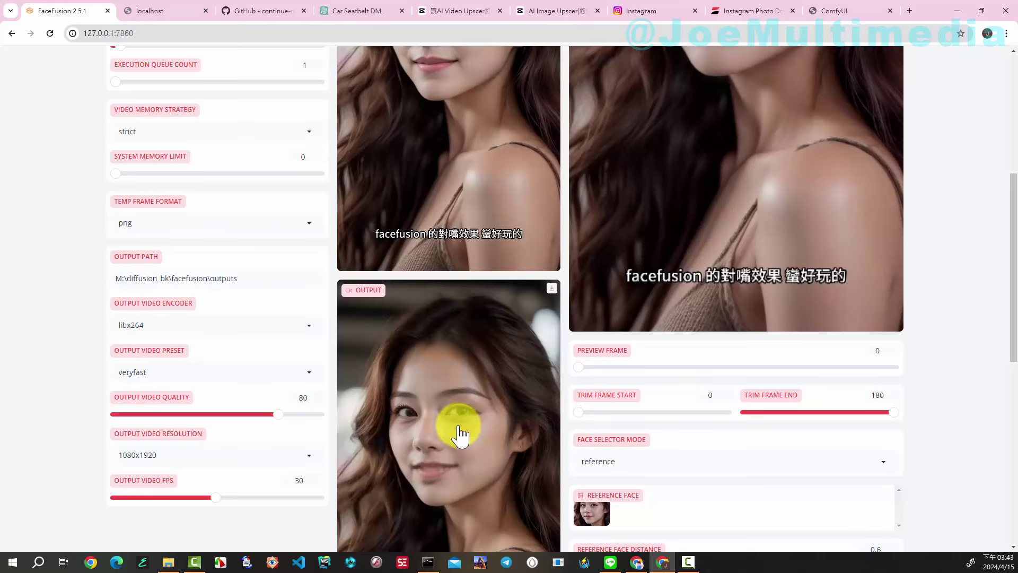
pyautogui.scroll(-5, 496, 408)
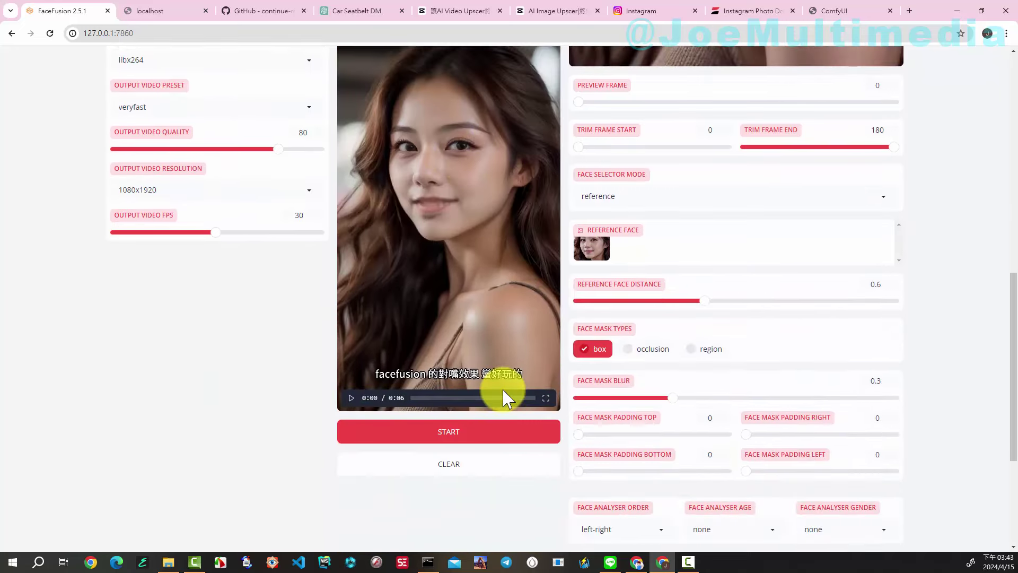
pyautogui.click(352, 398)
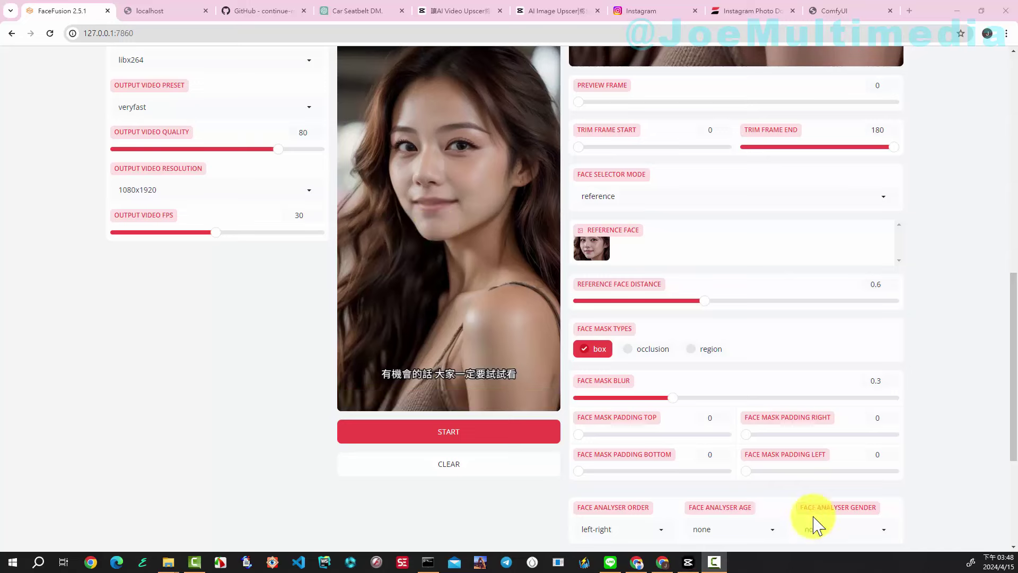
# - Switch to the JianyingPro editor, import facefusionsample-11b53d0a.mp4 and place it on a track above face.jpg at the timeline start
pyautogui.click(686, 566)
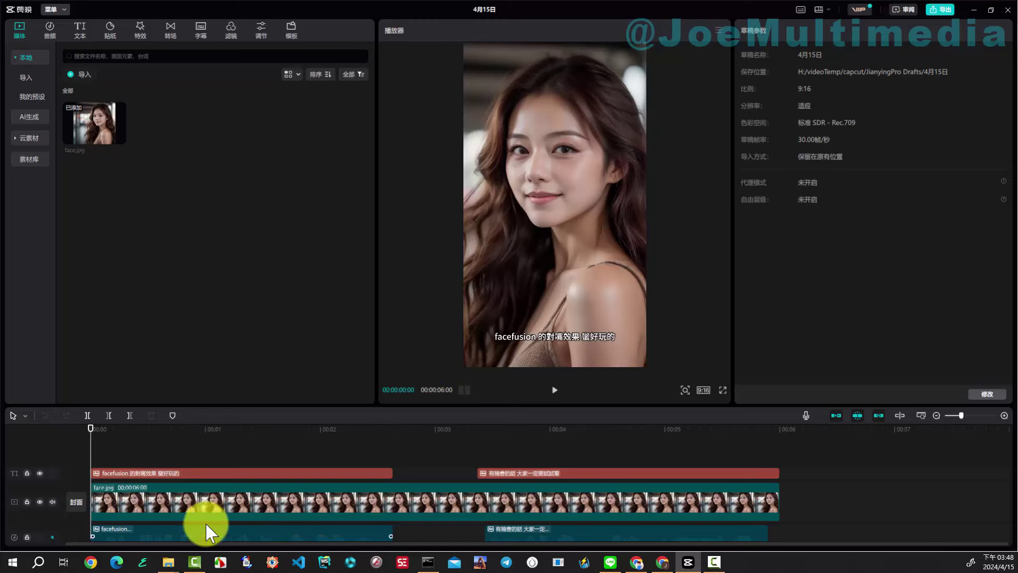
pyautogui.moveTo(169, 559)
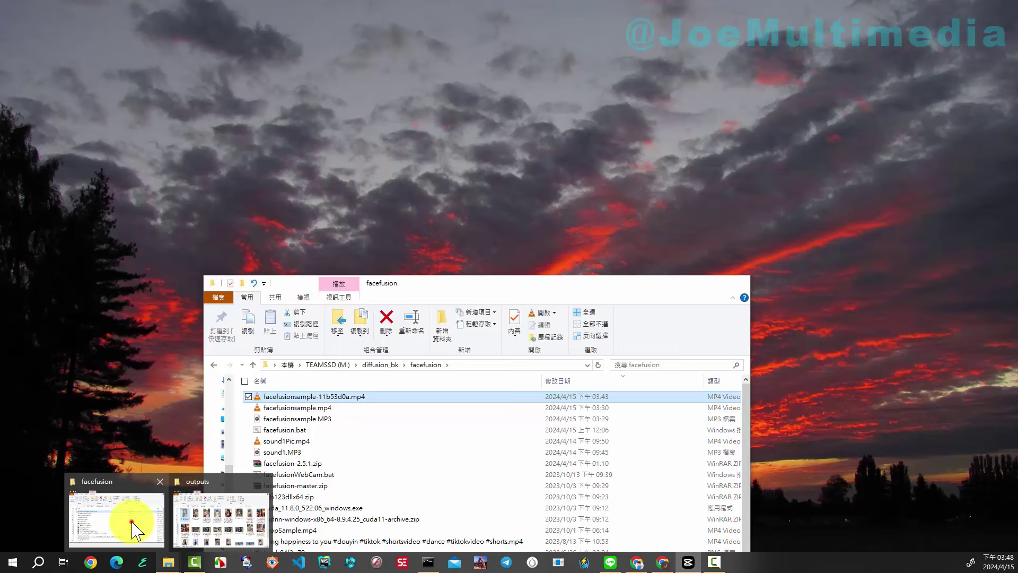
pyautogui.click(133, 524)
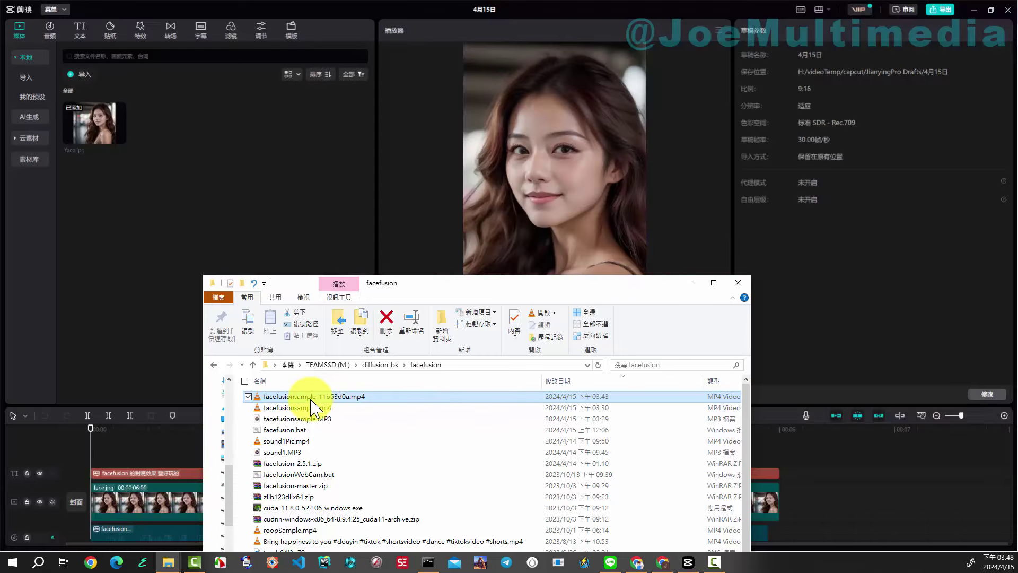
pyautogui.moveTo(311, 399); pyautogui.dragTo(277, 186)
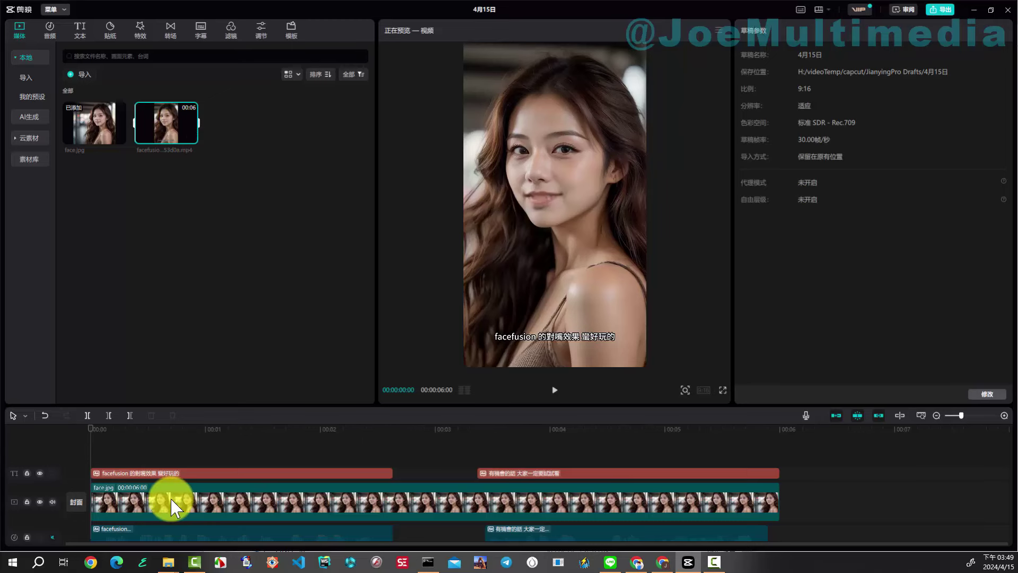
pyautogui.click(187, 505)
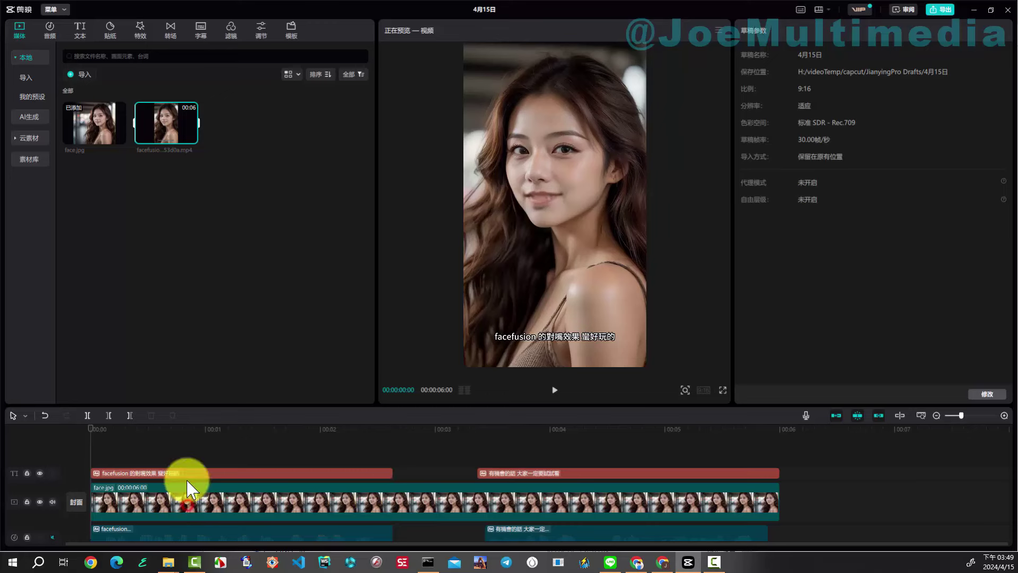
pyautogui.moveTo(166, 123); pyautogui.dragTo(87, 456)
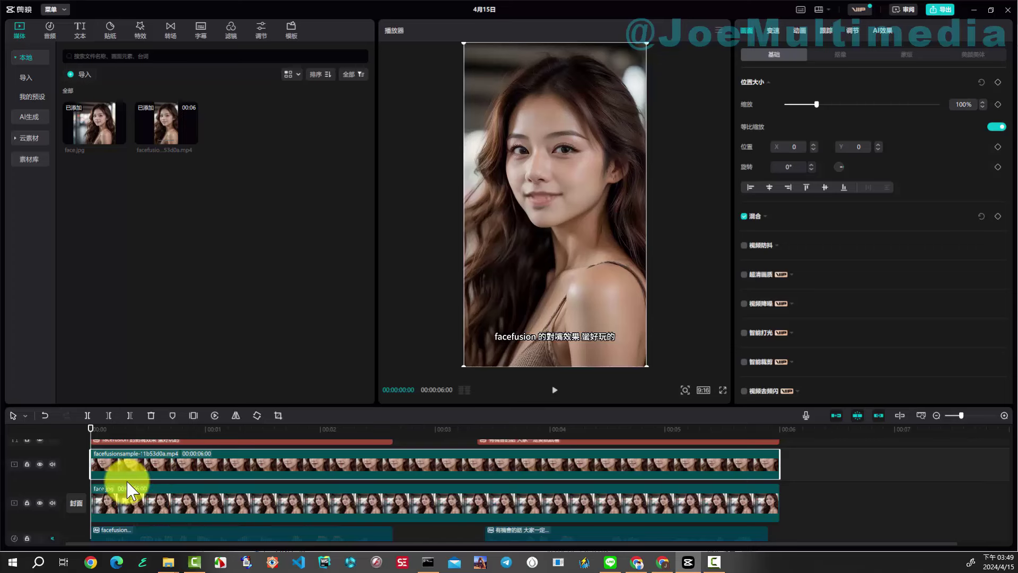
# - Hide the face.jpg track, unmute the audio track and play the project from the start
pyautogui.click(40, 503)
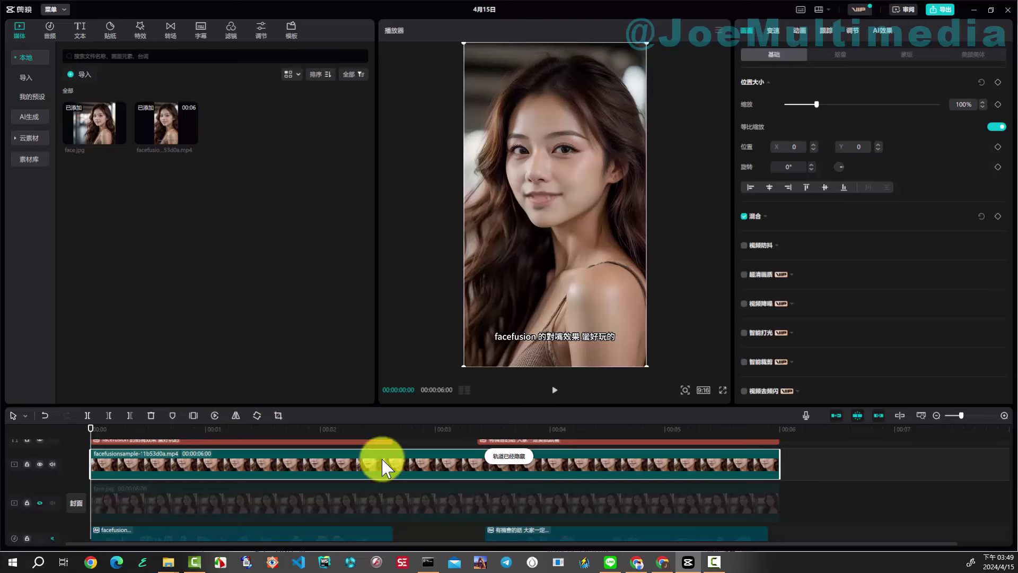
pyautogui.click(555, 390)
pyautogui.click(555, 391)
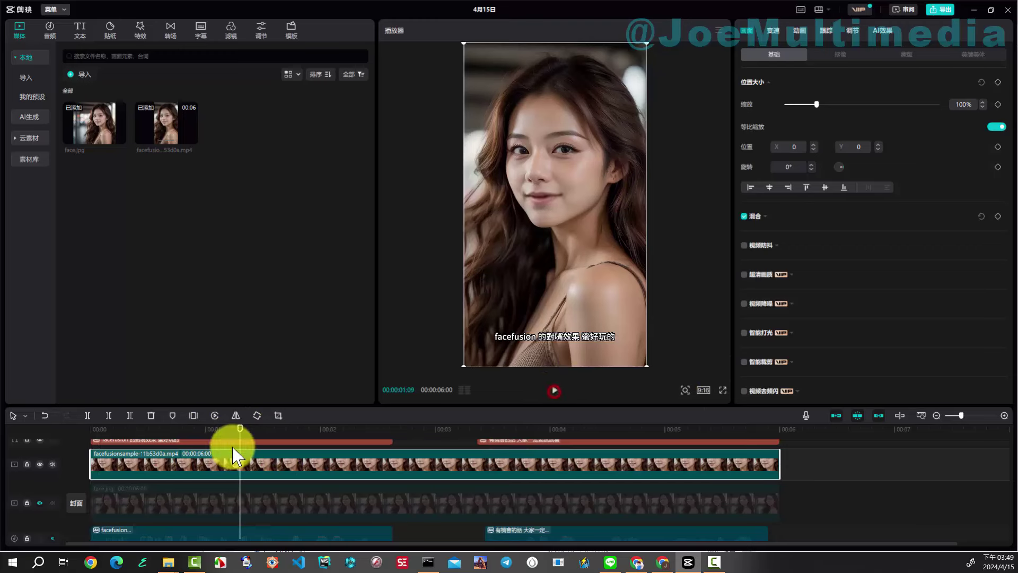
pyautogui.click(237, 430)
pyautogui.moveTo(238, 431); pyautogui.dragTo(87, 427)
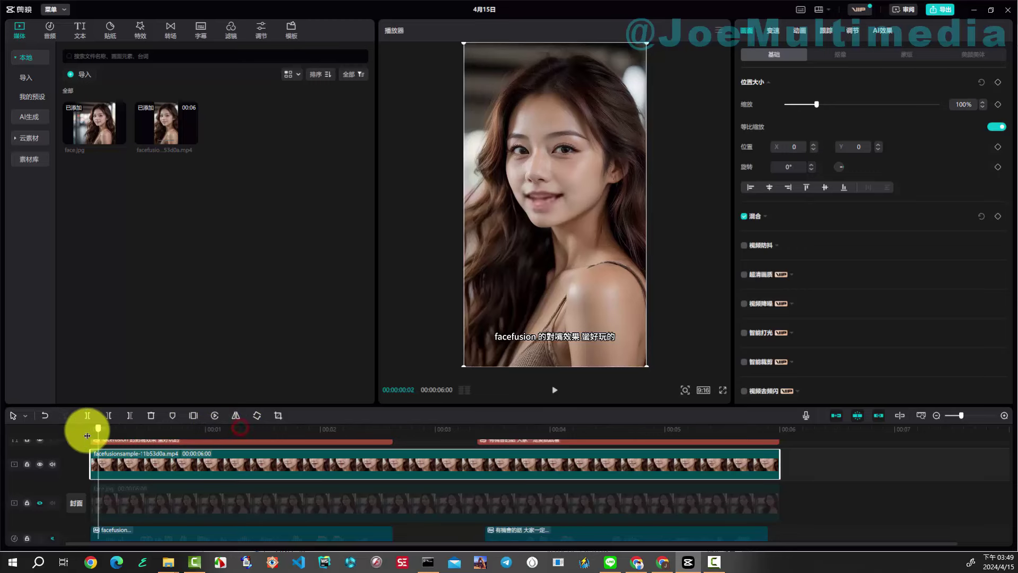
pyautogui.click(53, 539)
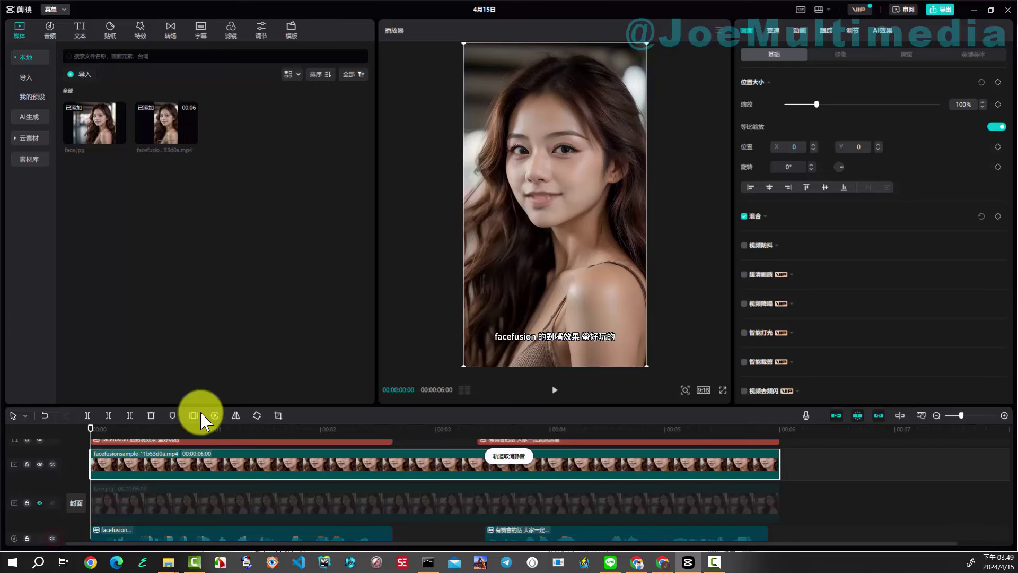
pyautogui.click(553, 394)
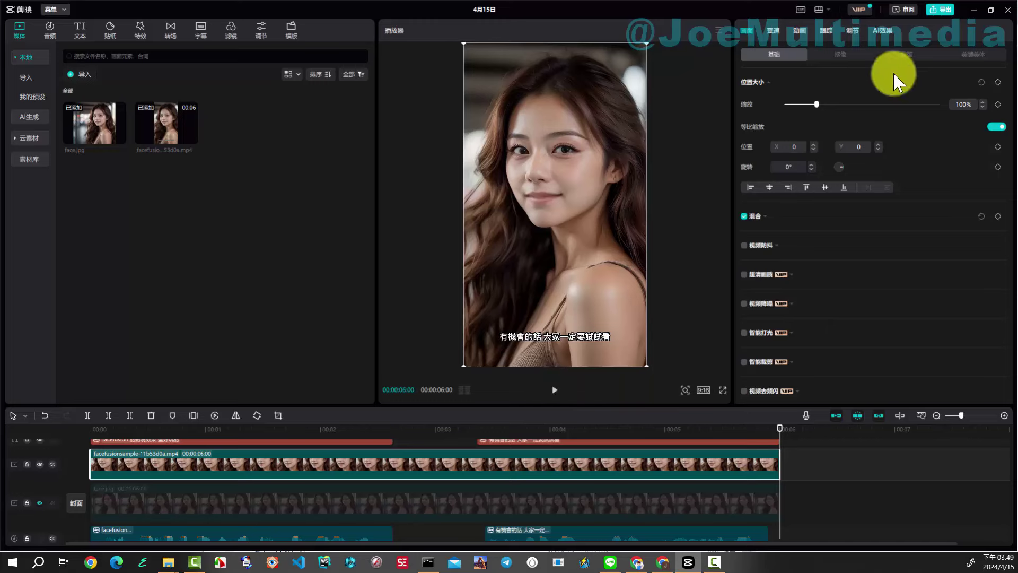
# - Export the project as a 1080P H.264 mp4 at 30fps with the separate audio export switched off
pyautogui.click(936, 8)
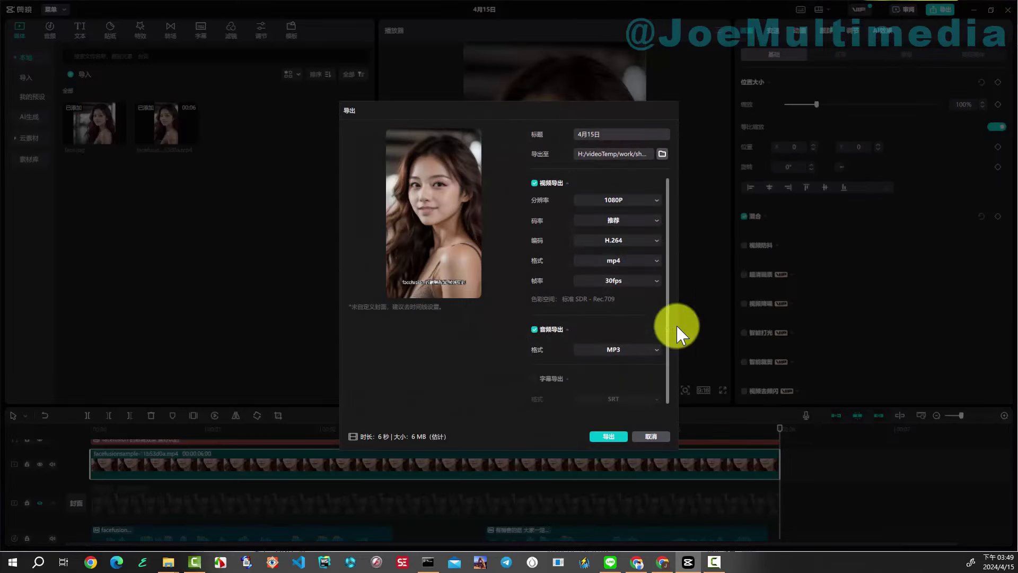
pyautogui.click(542, 330)
pyautogui.click(610, 436)
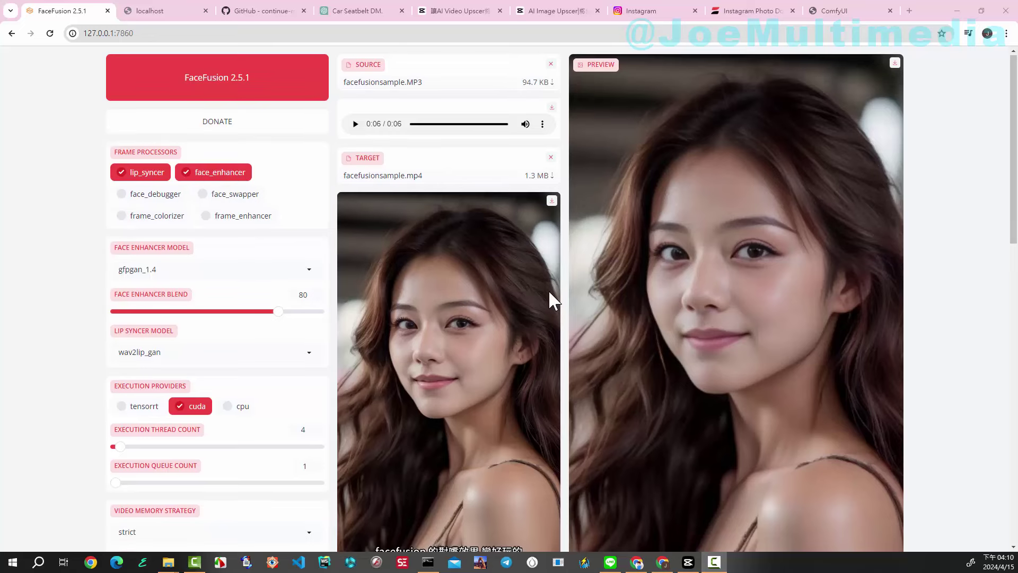
# - Return to FaceFusion and replay the output video generated with lip_syncer and face_enhancer
pyautogui.scroll(-3, 550, 291)
pyautogui.scroll(-7, 549, 288)
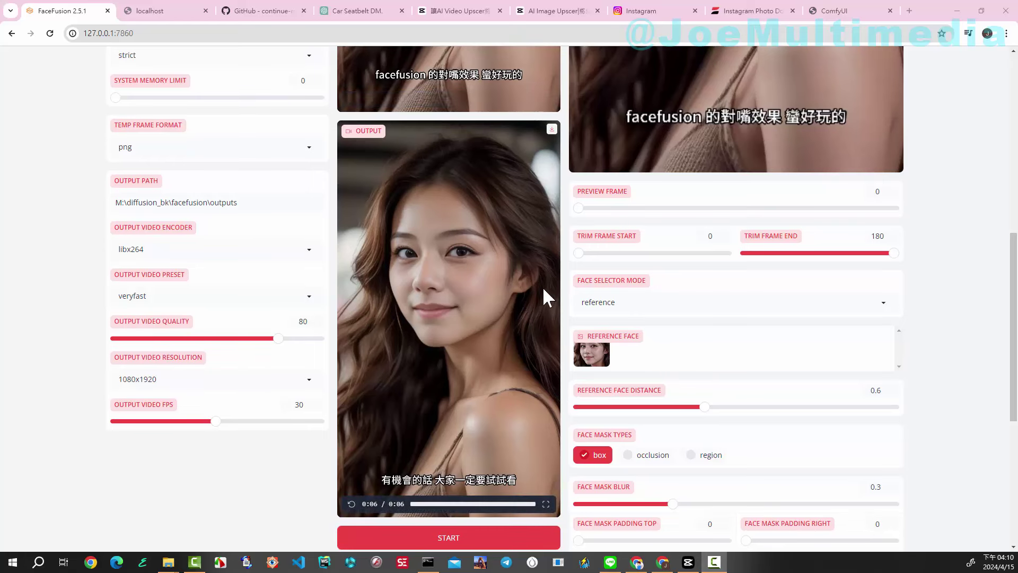
pyautogui.click(351, 505)
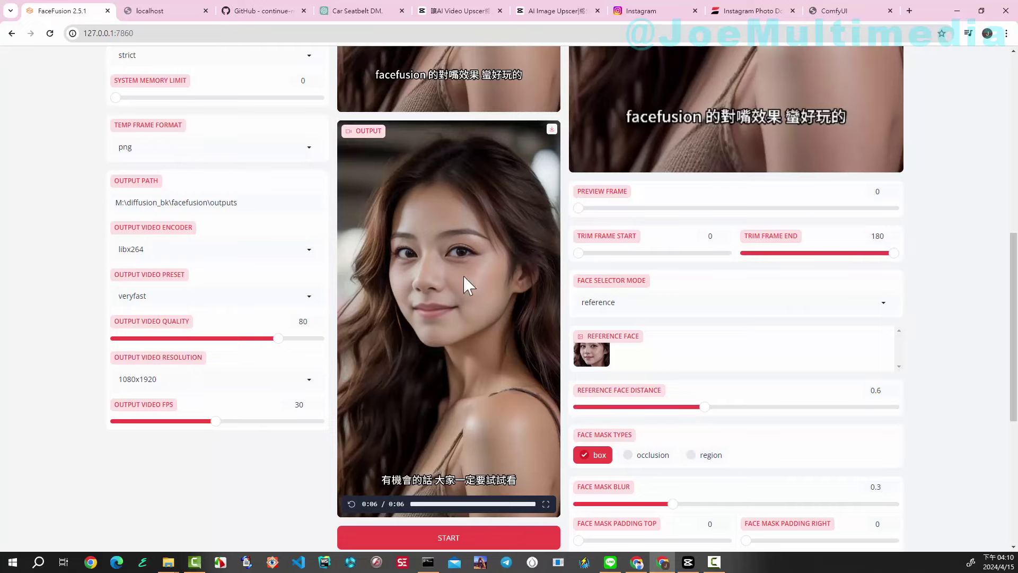
pyautogui.scroll(9, 444, 311)
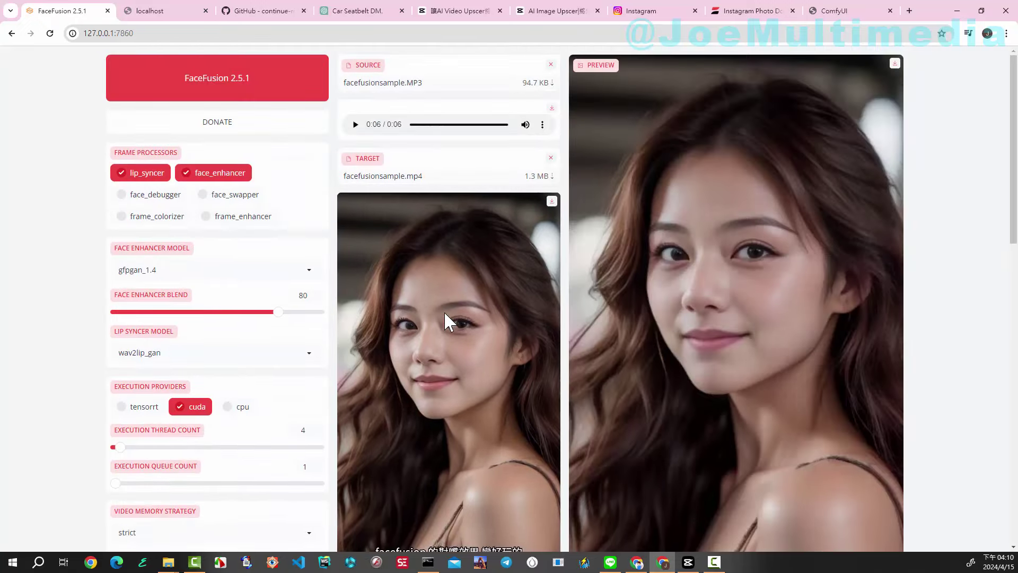